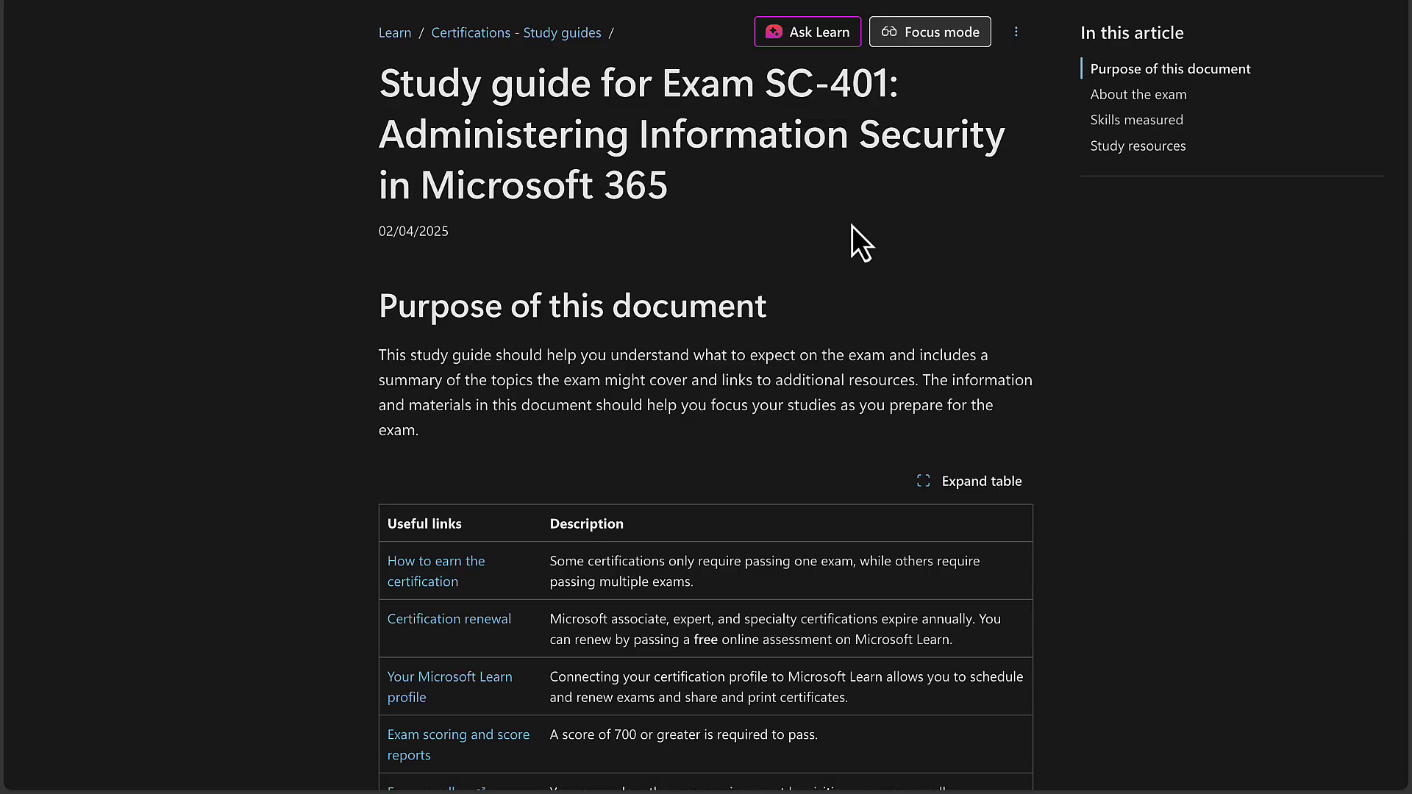
Scroll the SC-401 study guide past Useful links and About the exam to Skills measured.
scroll(1097, 516, down, 4)
scroll(1097, 516, down, 1)
scroll(1097, 517, down, 1)
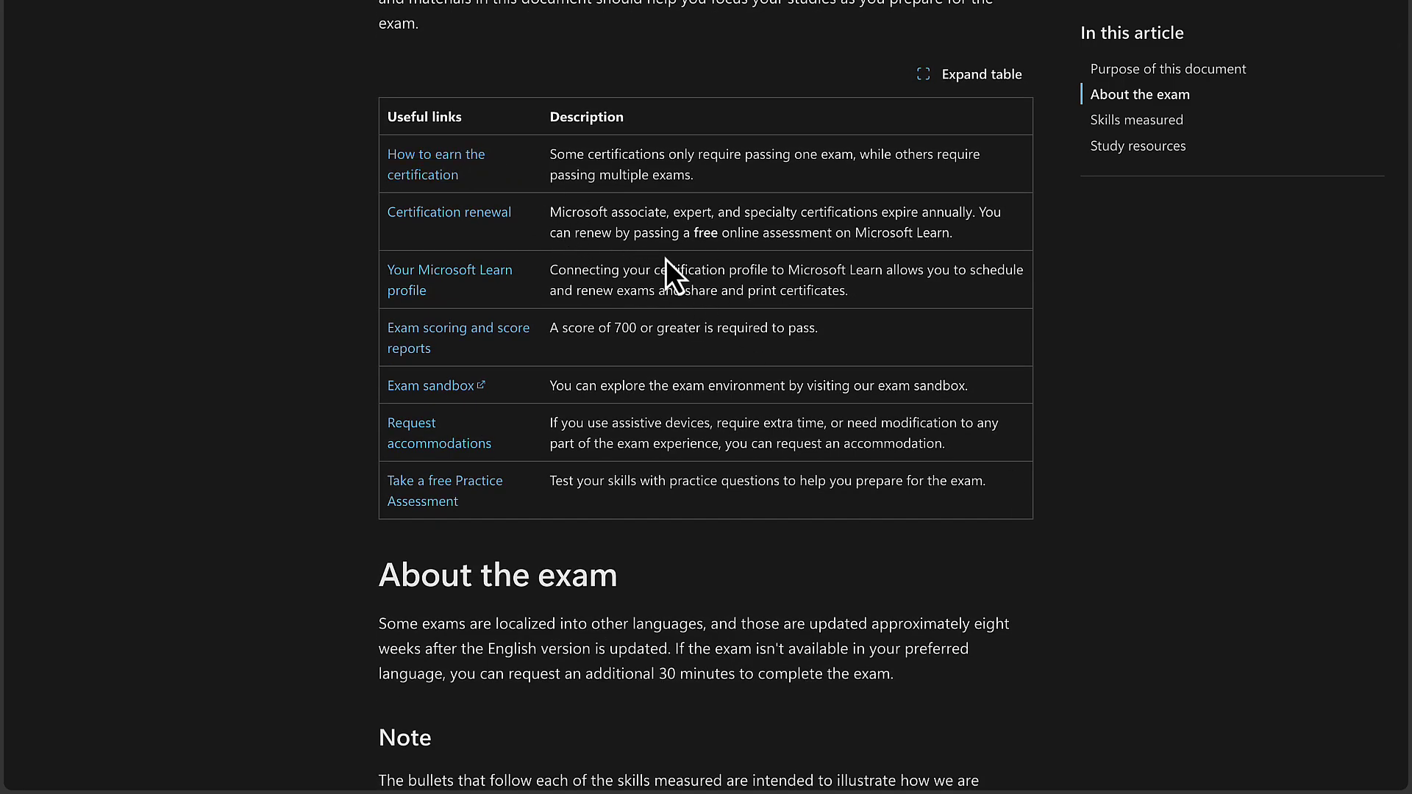
scroll(660, 408, down, 1)
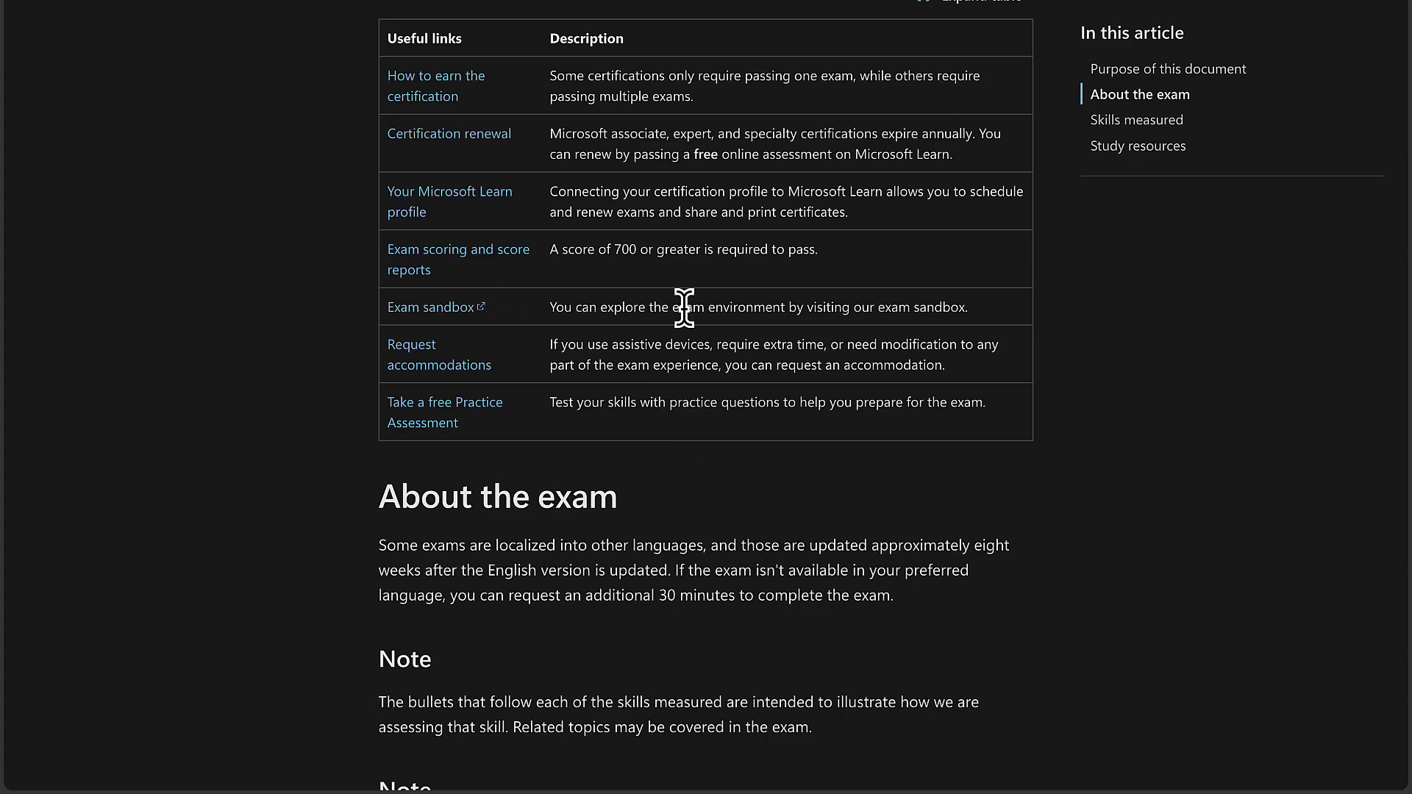
scroll(683, 306, down, 1)
scroll(683, 306, down, 1)
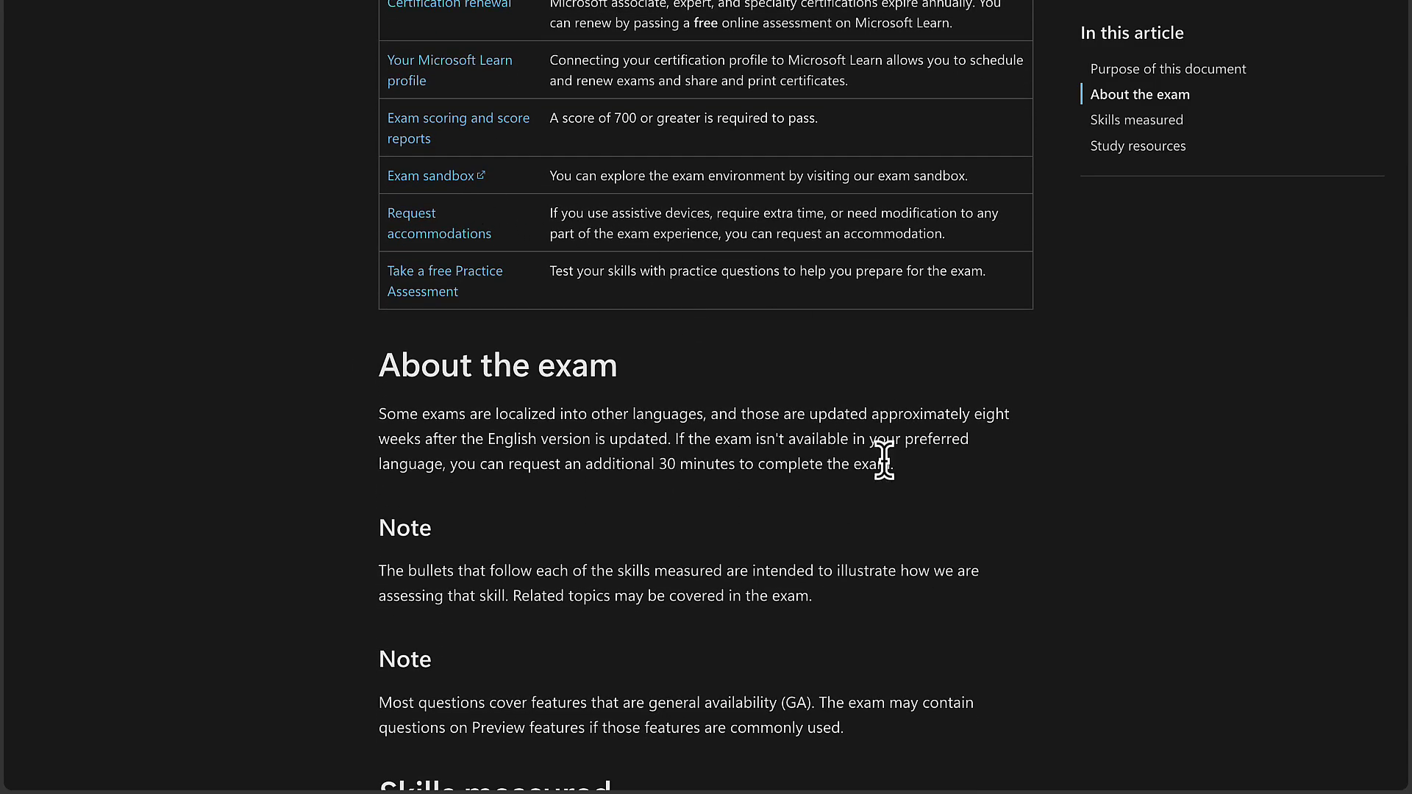
scroll(882, 463, down, 1)
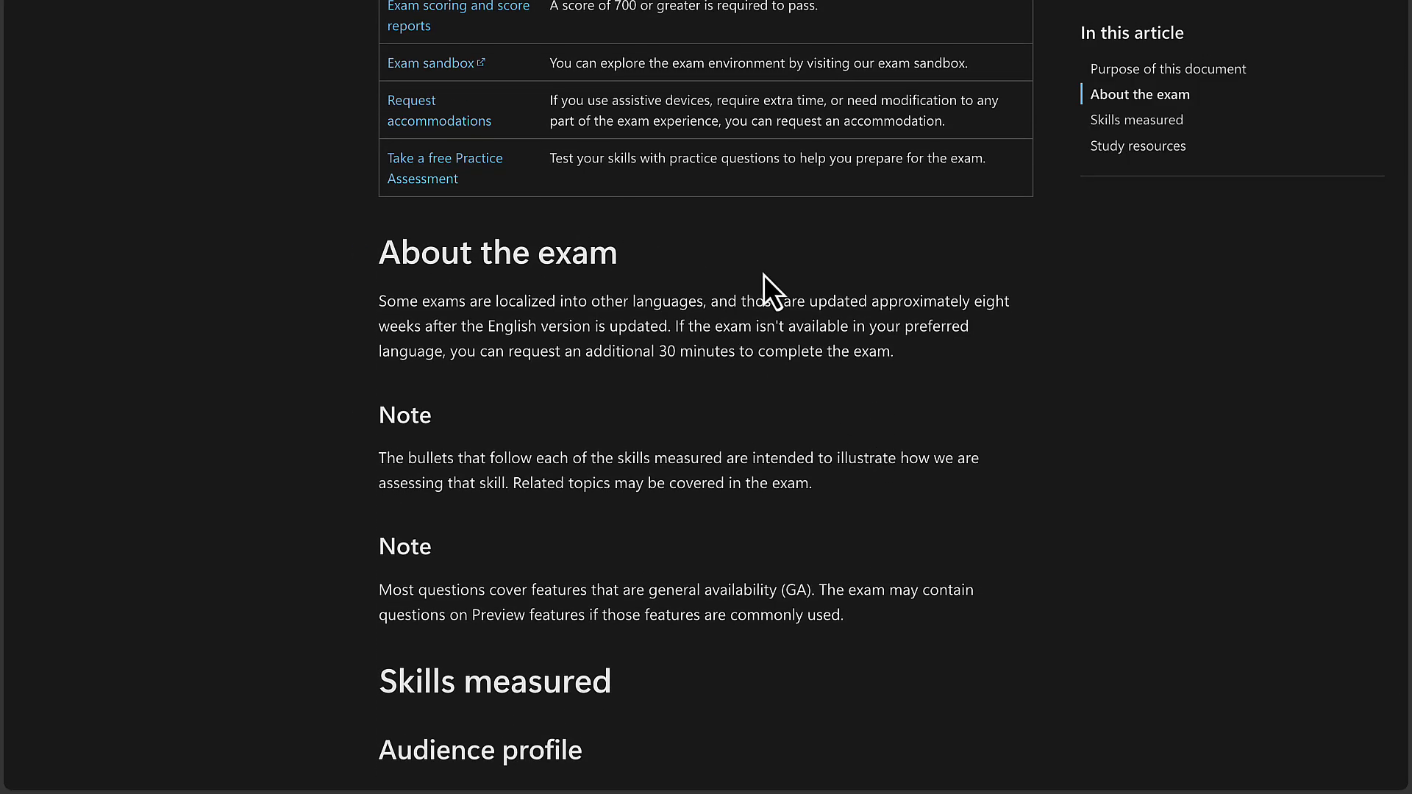
scroll(806, 353, down, 2)
scroll(806, 359, down, 5)
Scroll past Audience profile and Skills at a glance to the Implement and manage data classification tasks.
scroll(806, 359, down, 1)
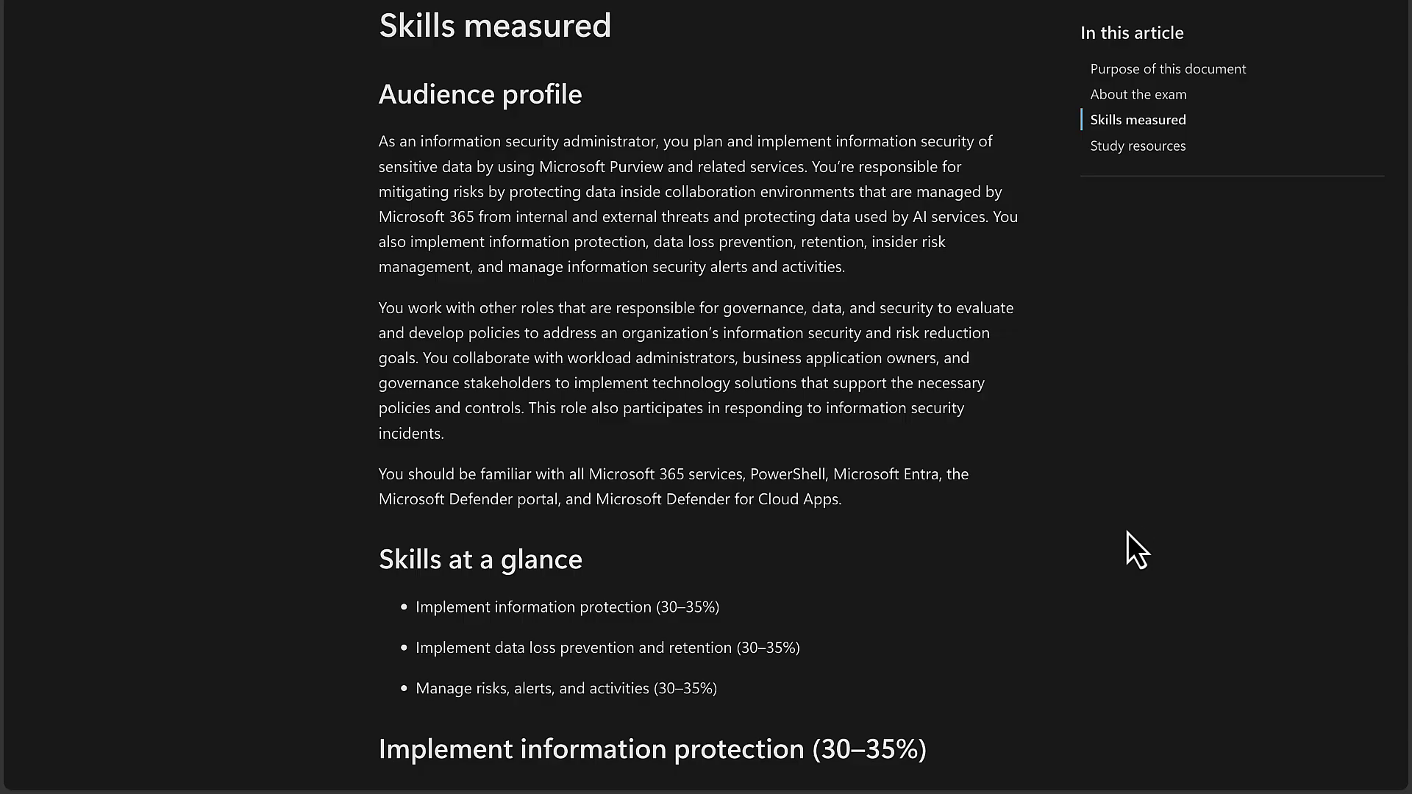
scroll(1062, 545, down, 5)
scroll(1061, 545, down, 3)
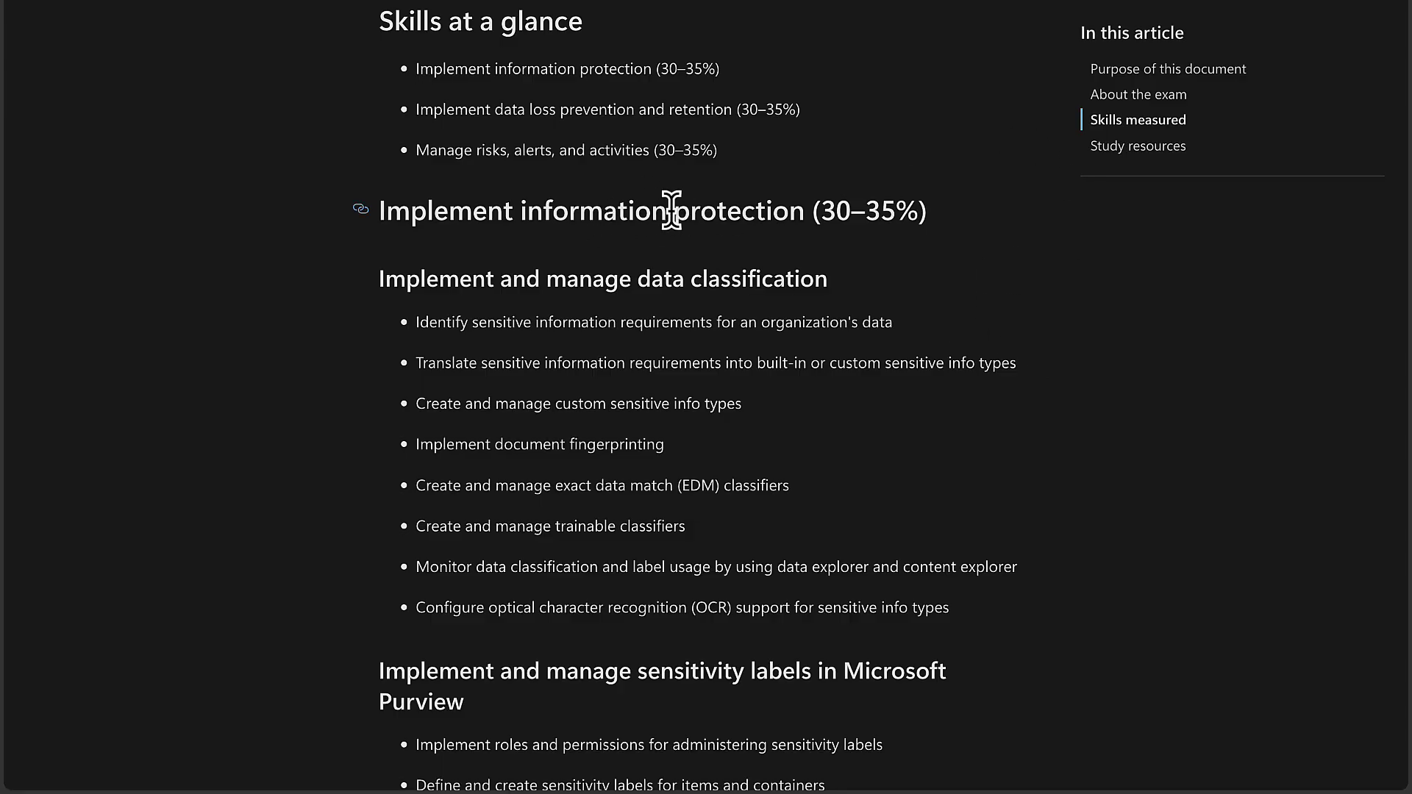
Go to the Microsoft Purview article 'Learn about sensitive information types' from the study guide.
scroll(545, 390, down, 3)
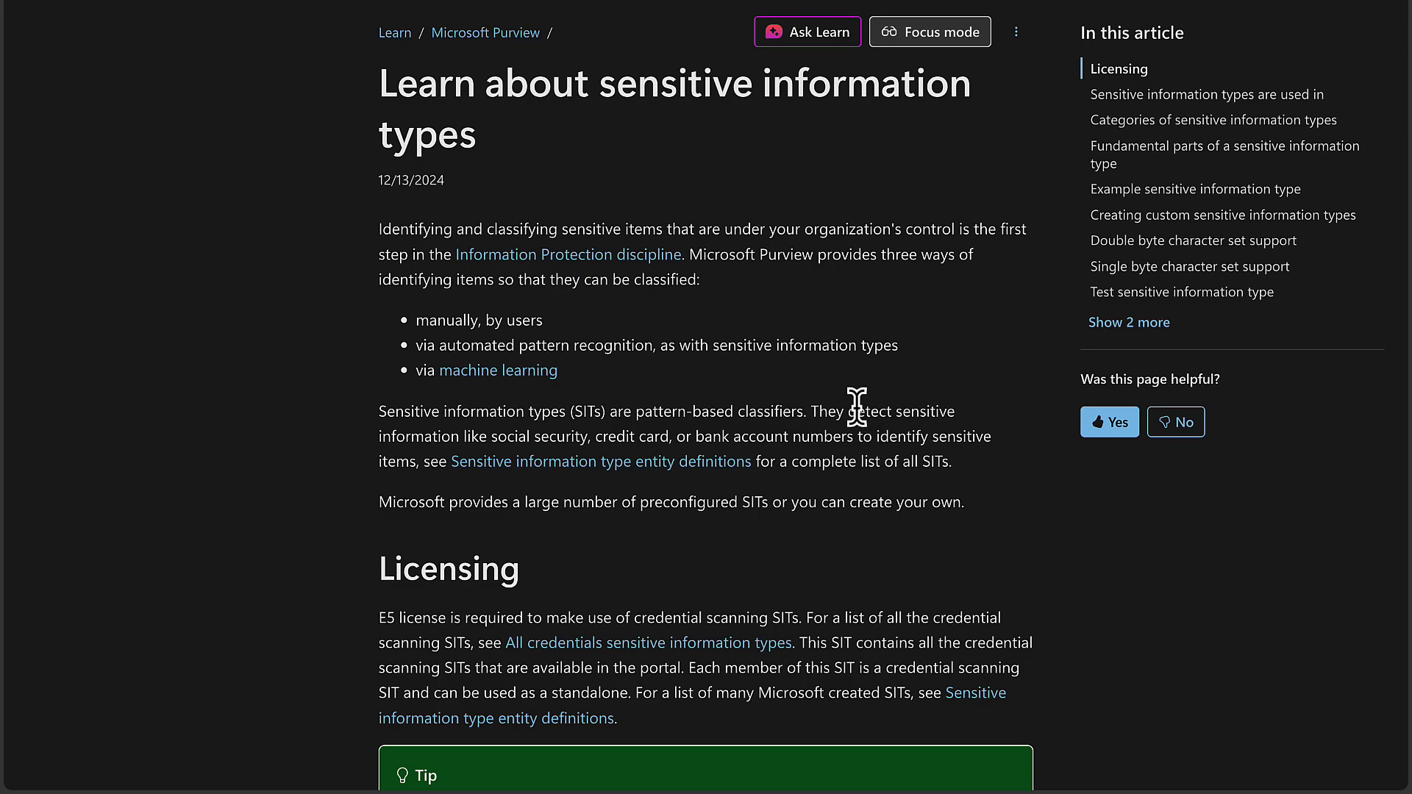
Scroll to the article's Licensing section noting credential scanning SITs require an E5 license.
scroll(873, 444, down, 3)
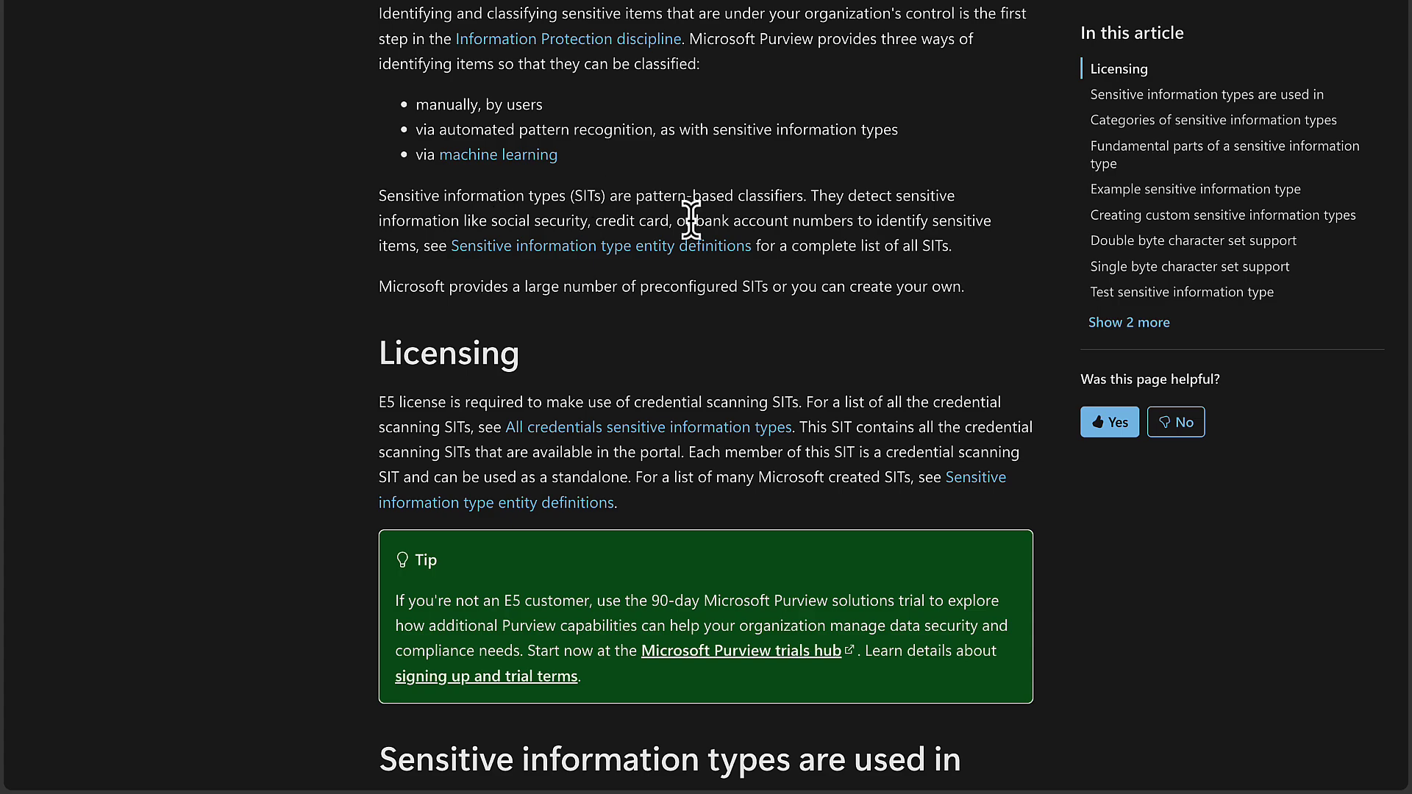
scroll(691, 219, down, 2)
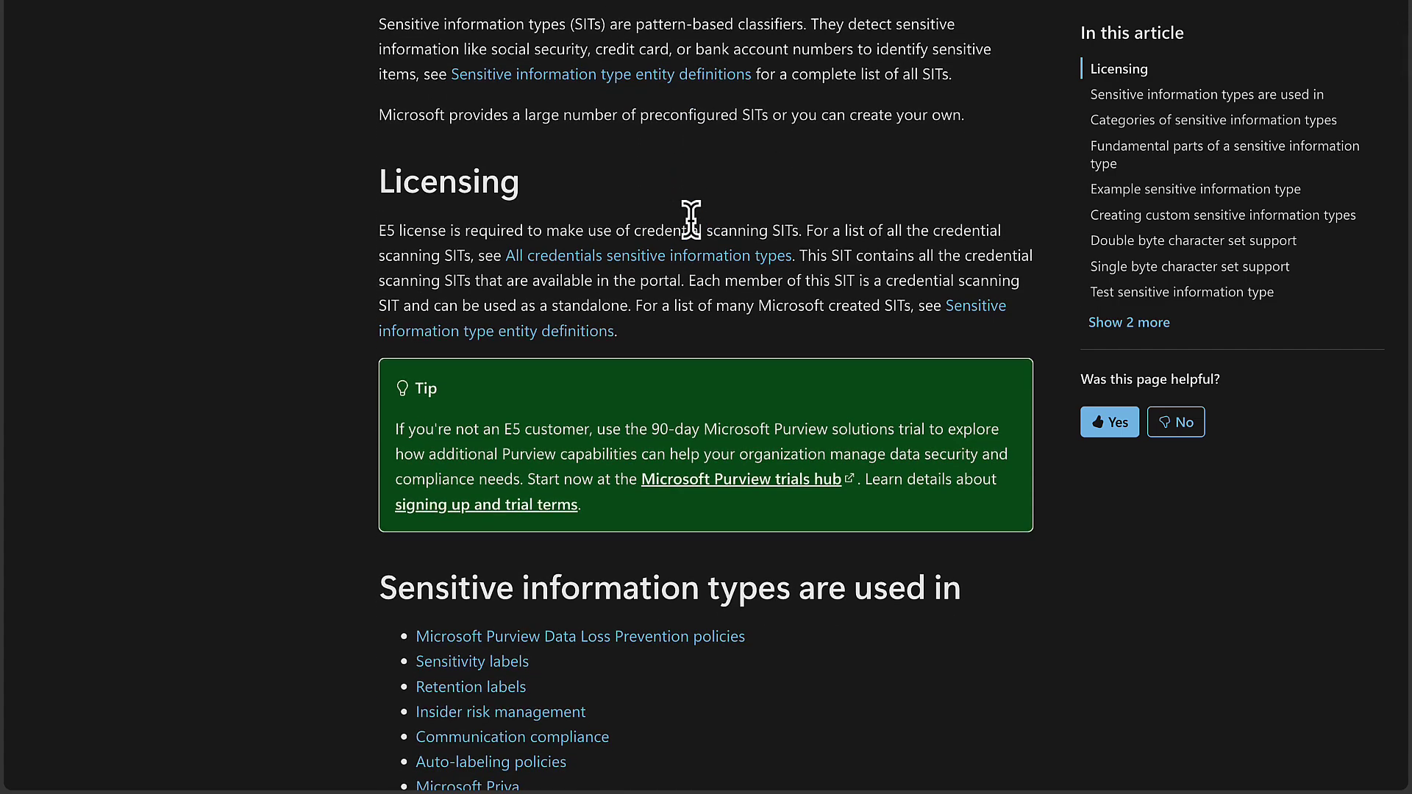
scroll(691, 219, down, 1)
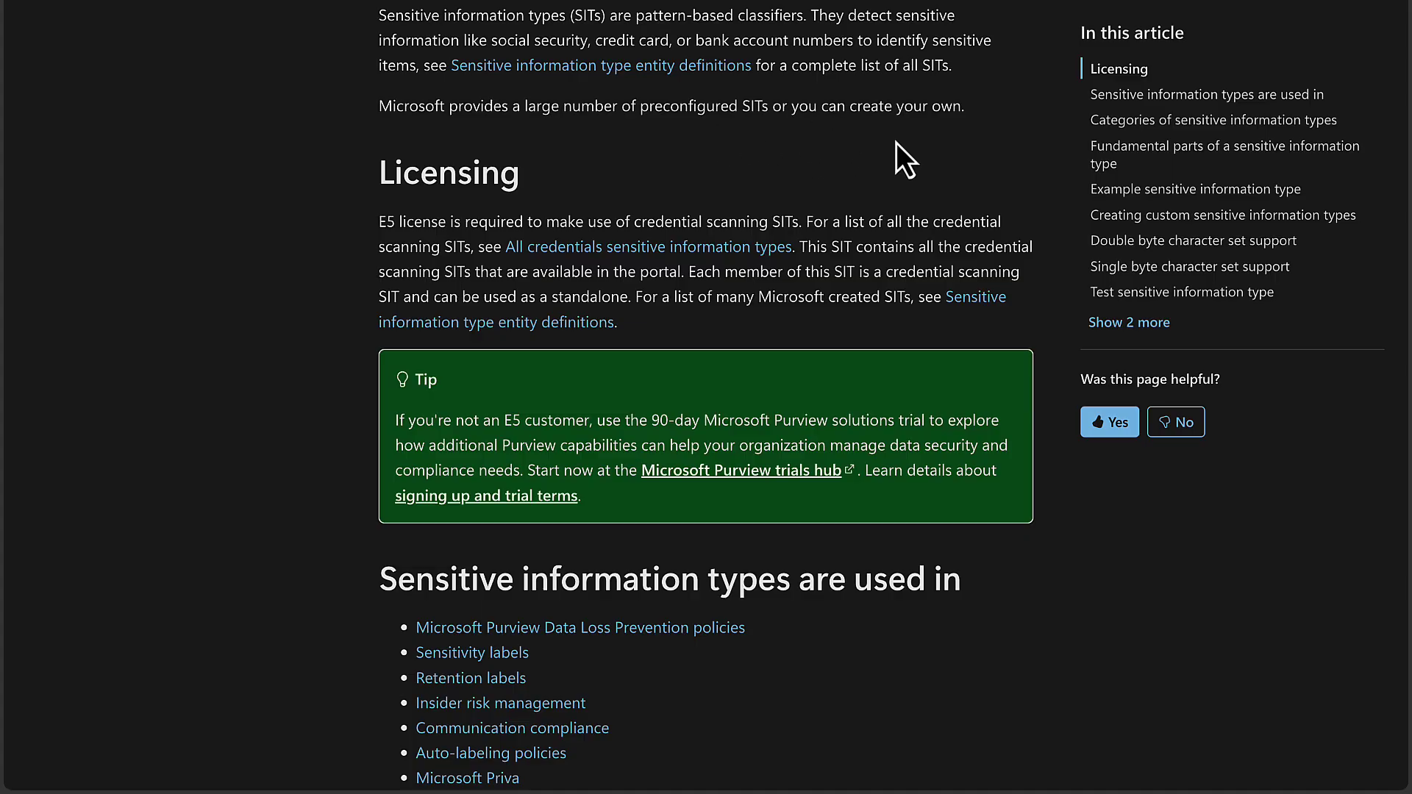
Skim 'Sensitive information types are used in' and Categories, then switch to the Purview portal home.
scroll(915, 325, down, 2)
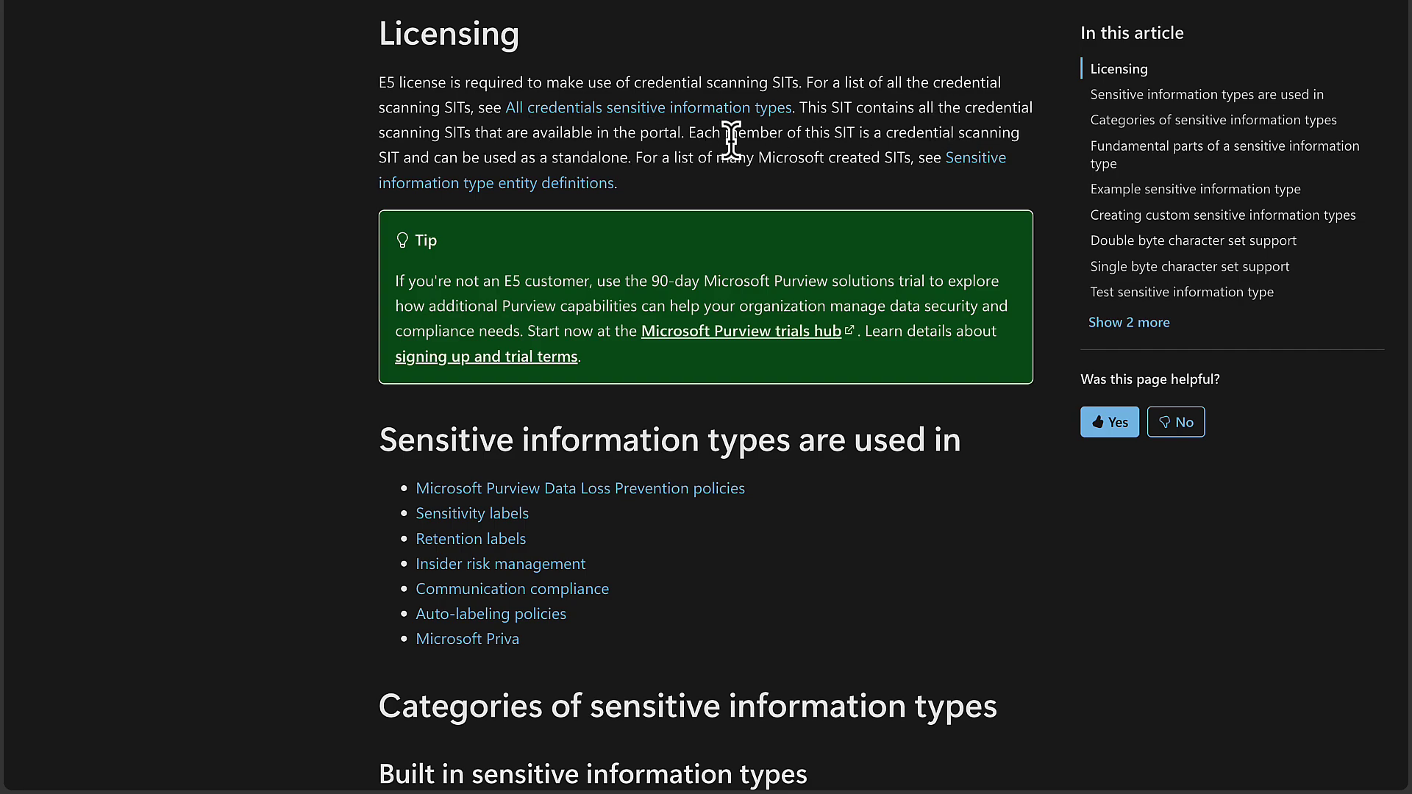
scroll(766, 147, down, 5)
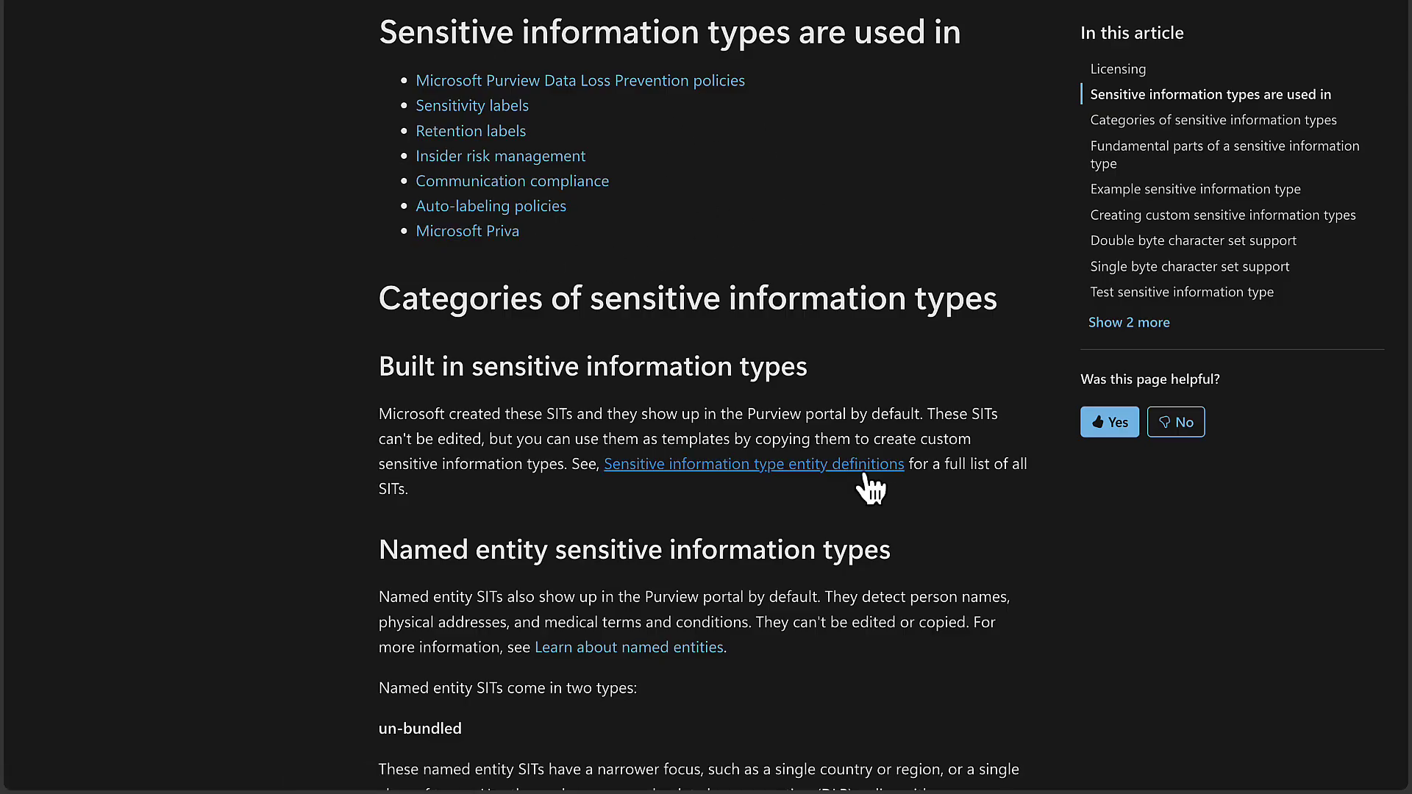
scroll(915, 530, down, 1)
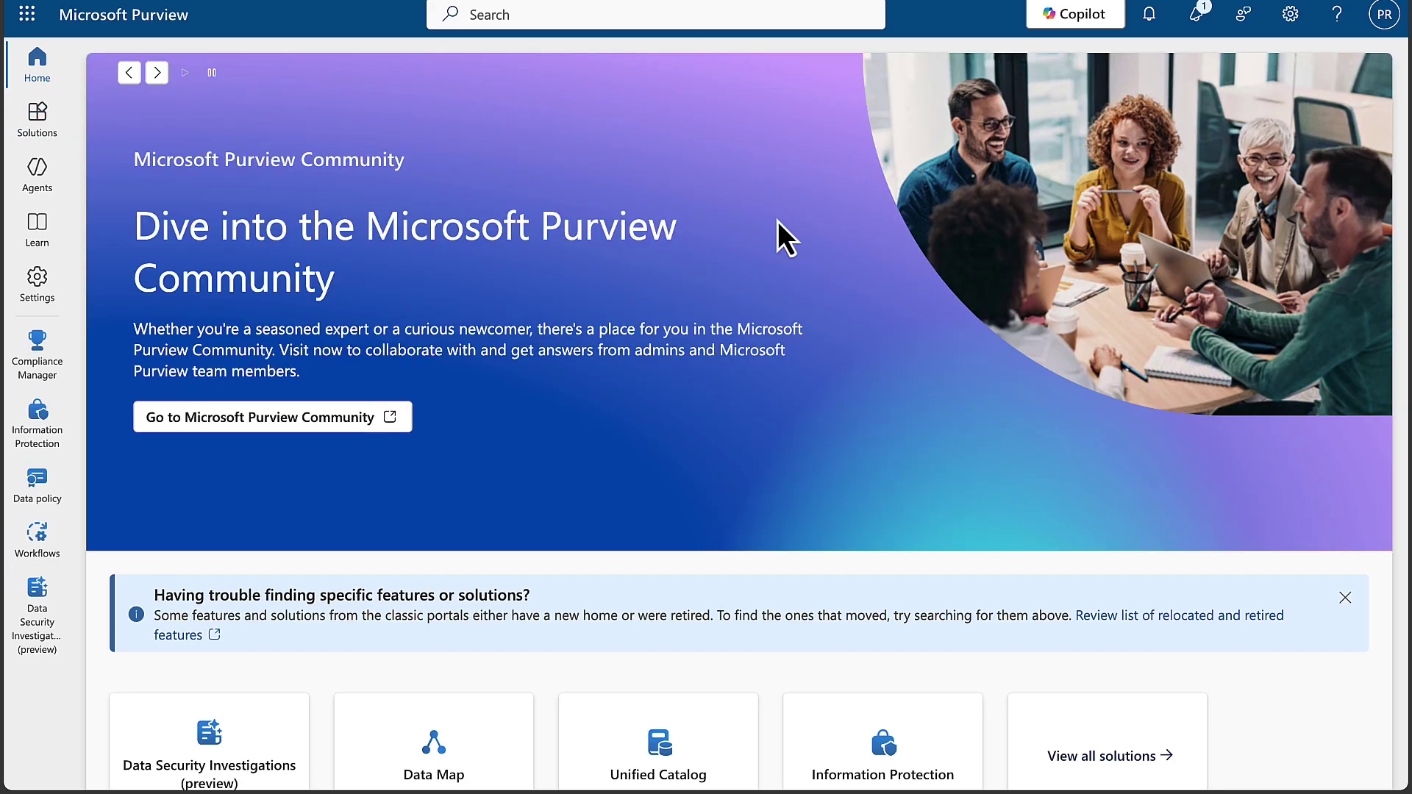
Go to Solutions > Information Protection and expand Classifiers in the left navigation.
click(30, 124)
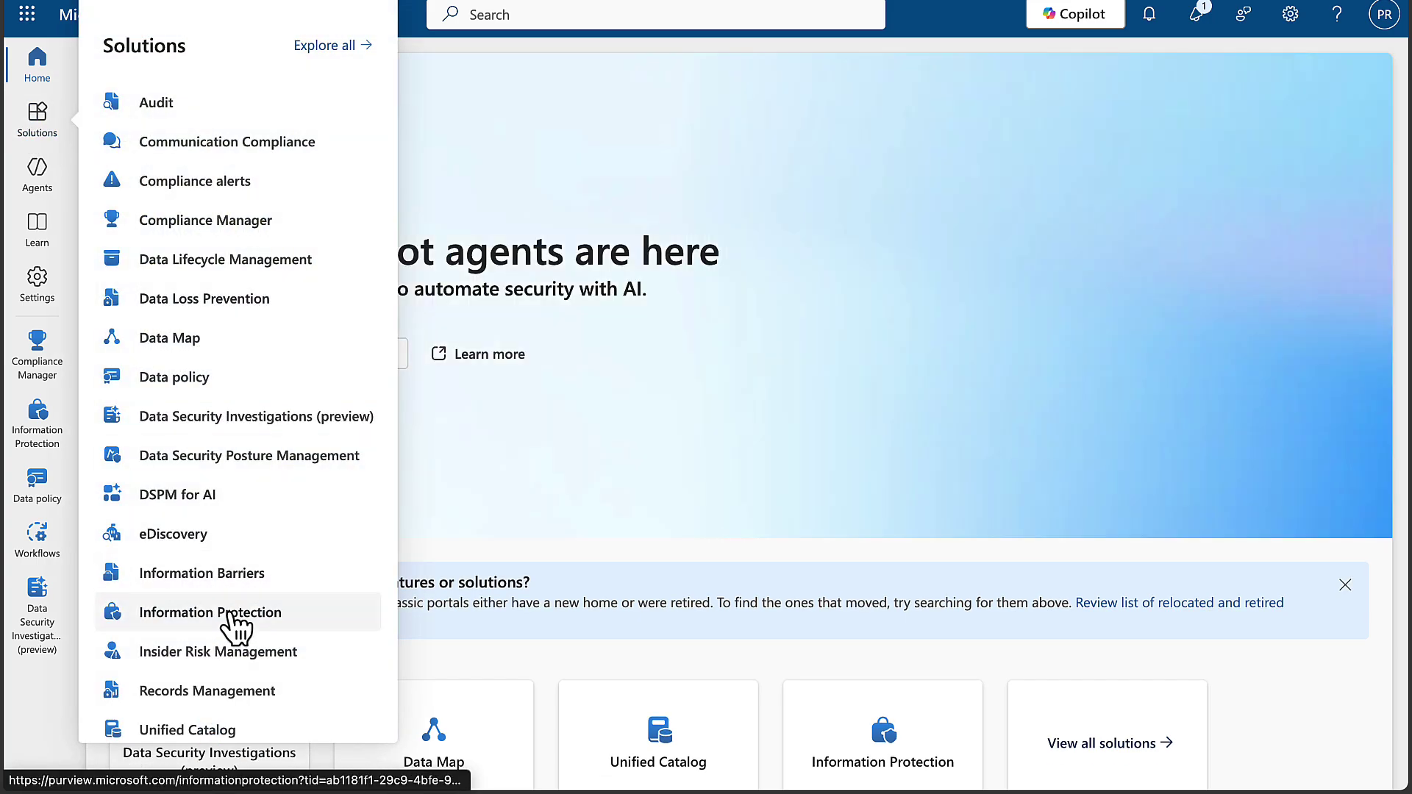
click(234, 624)
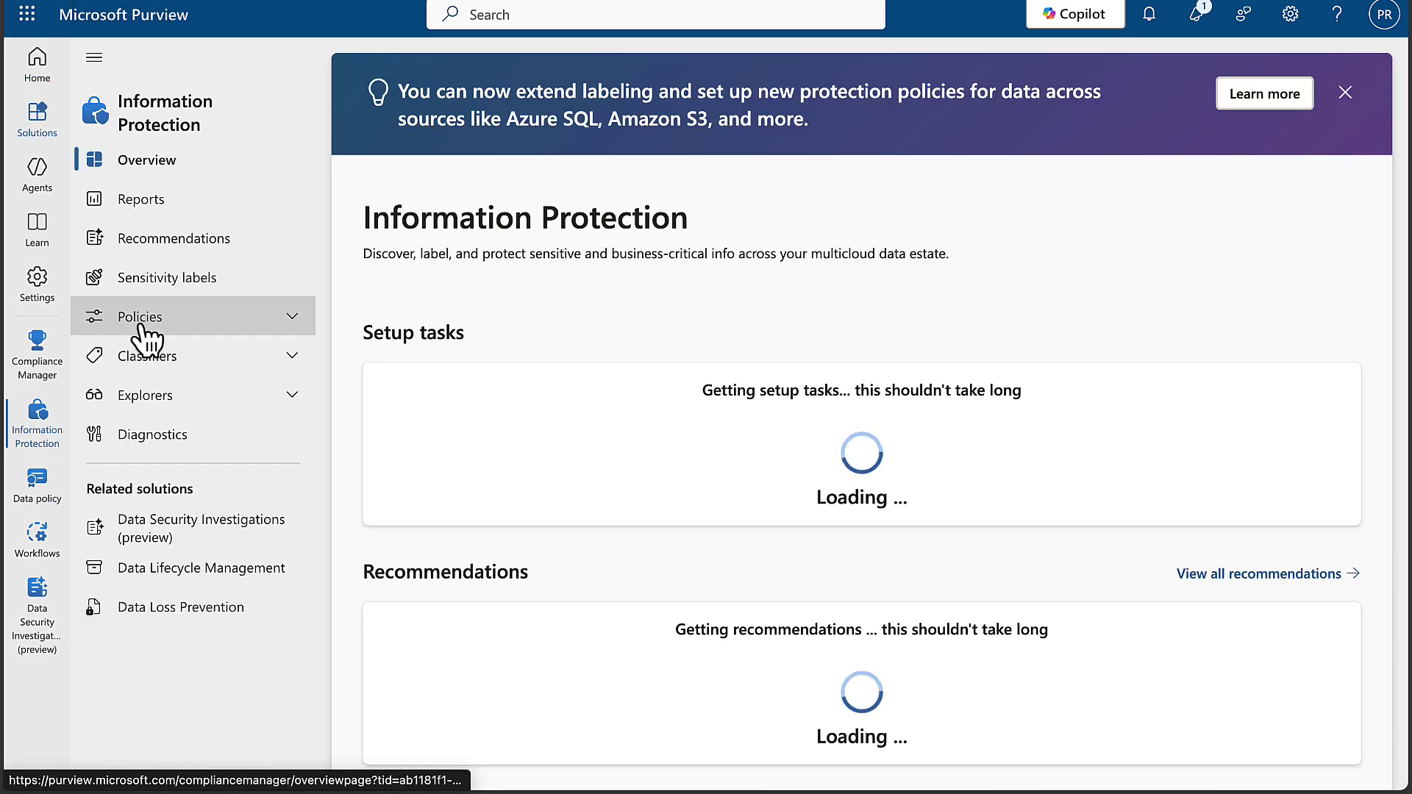
click(296, 361)
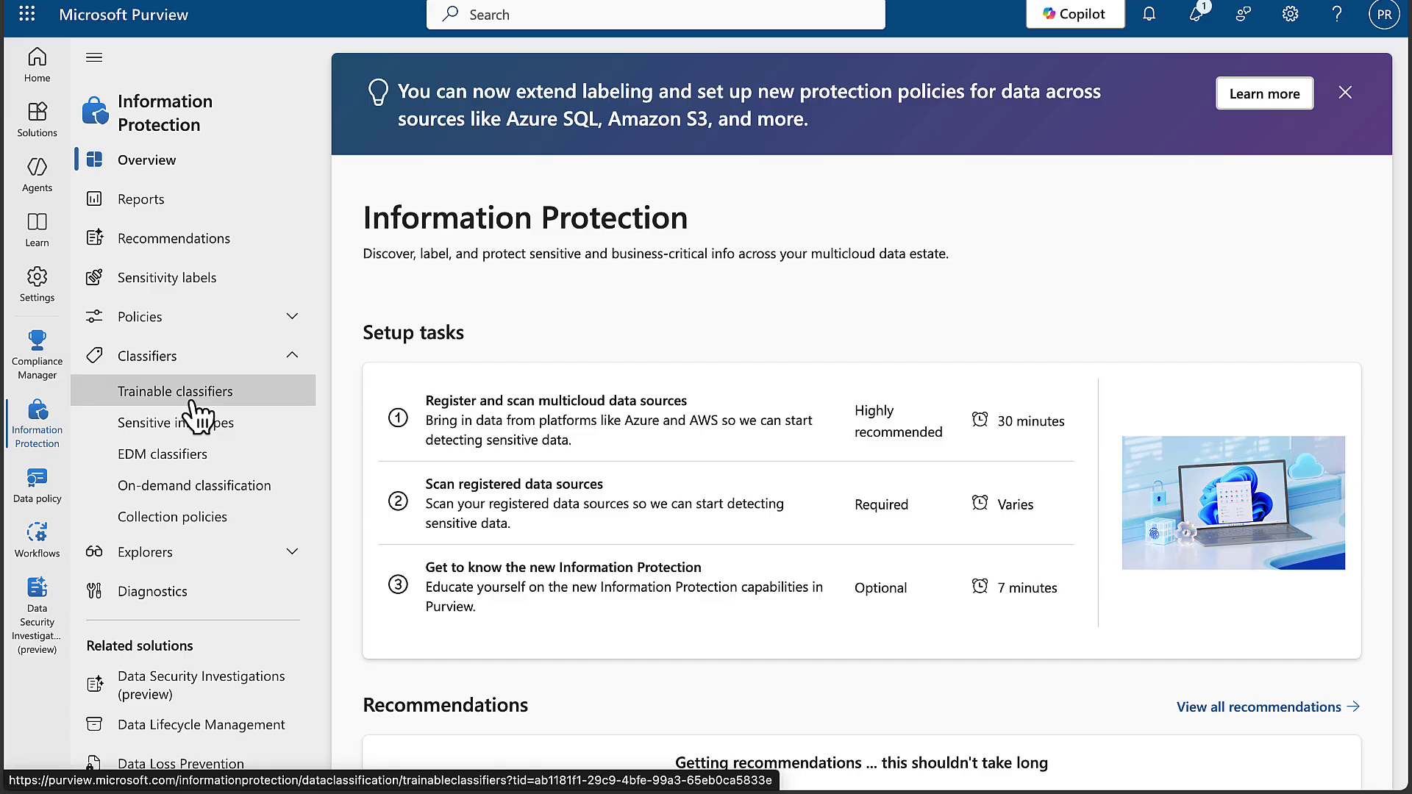
Open Sensitive info types and let its list of 334 items load.
click(200, 425)
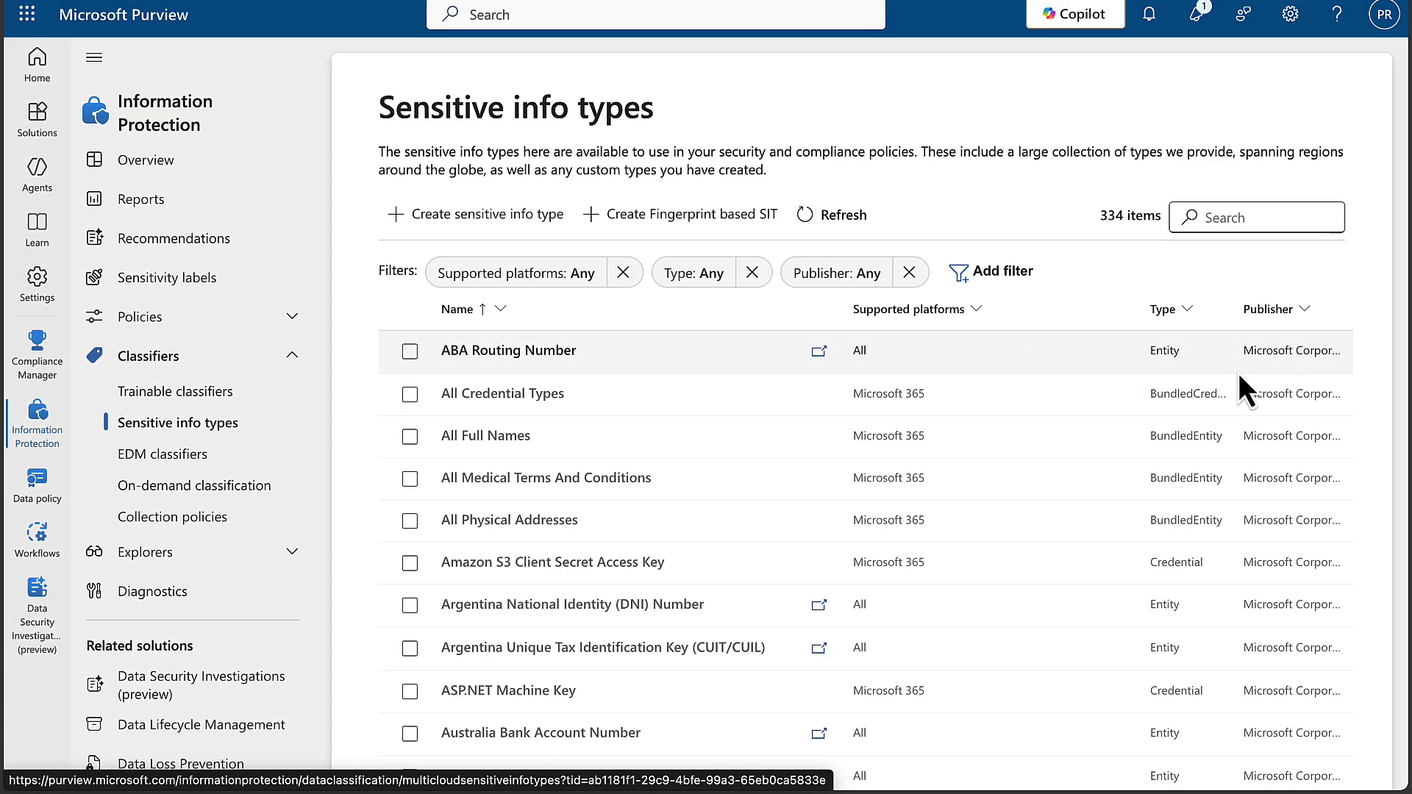
scroll(615, 553, down, 1)
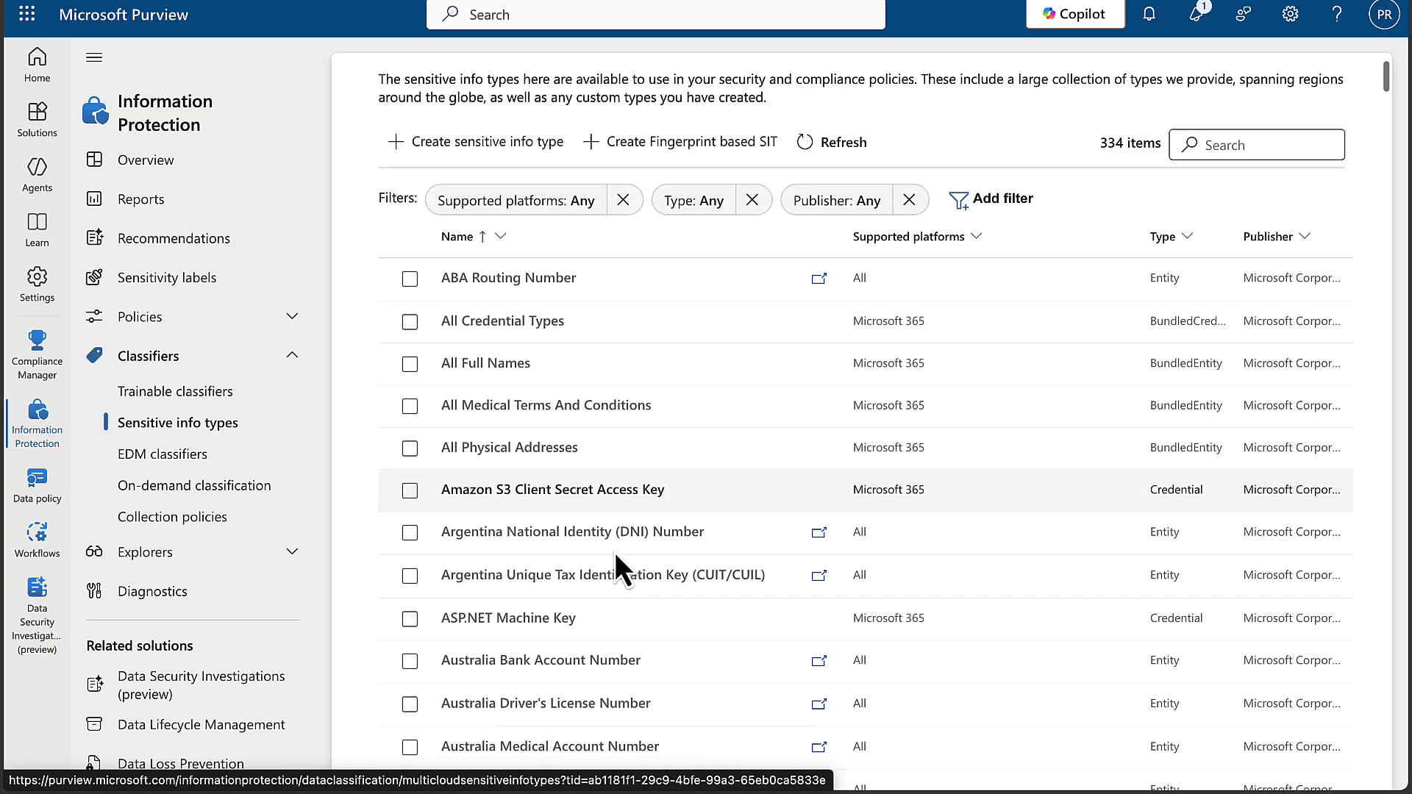
scroll(614, 553, down, 3)
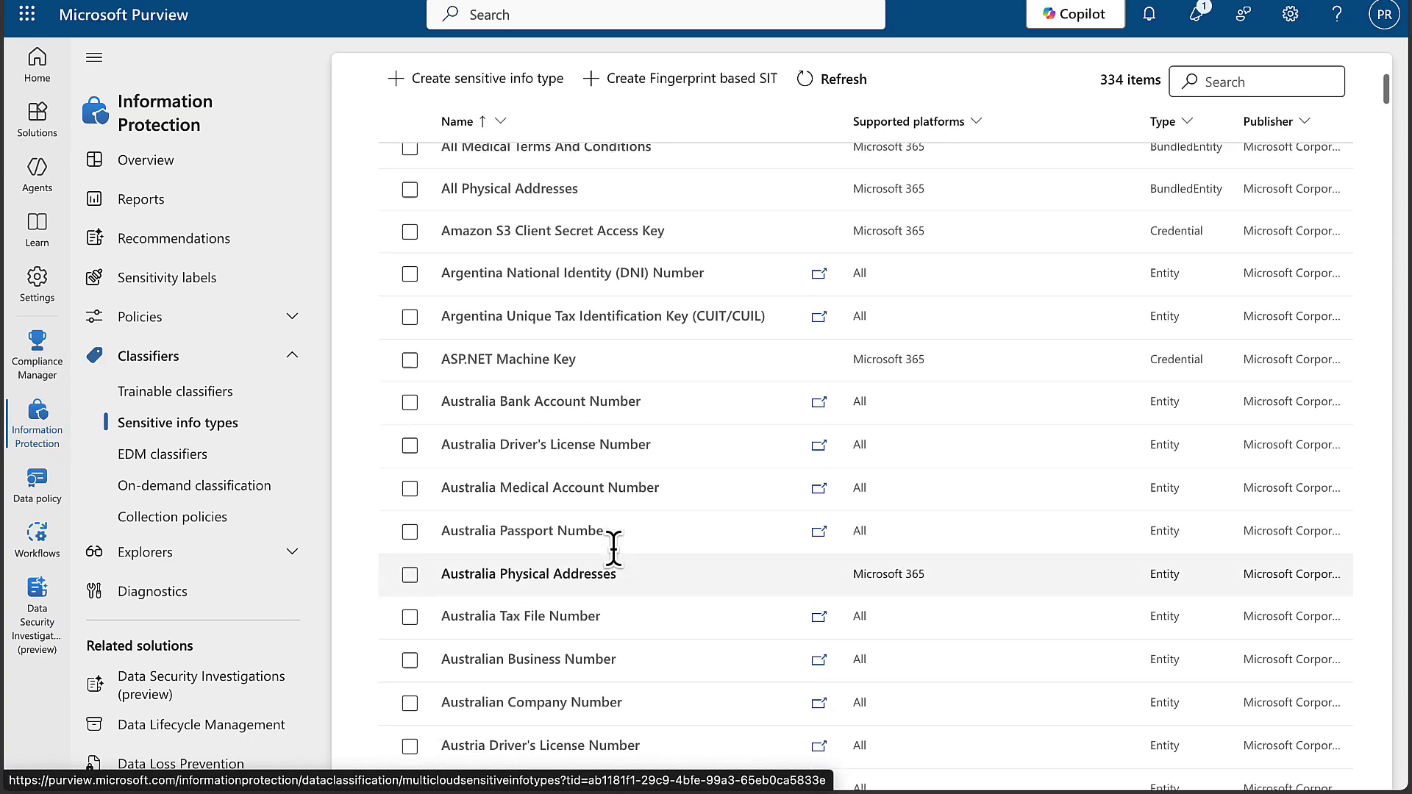
scroll(613, 547, up, 4)
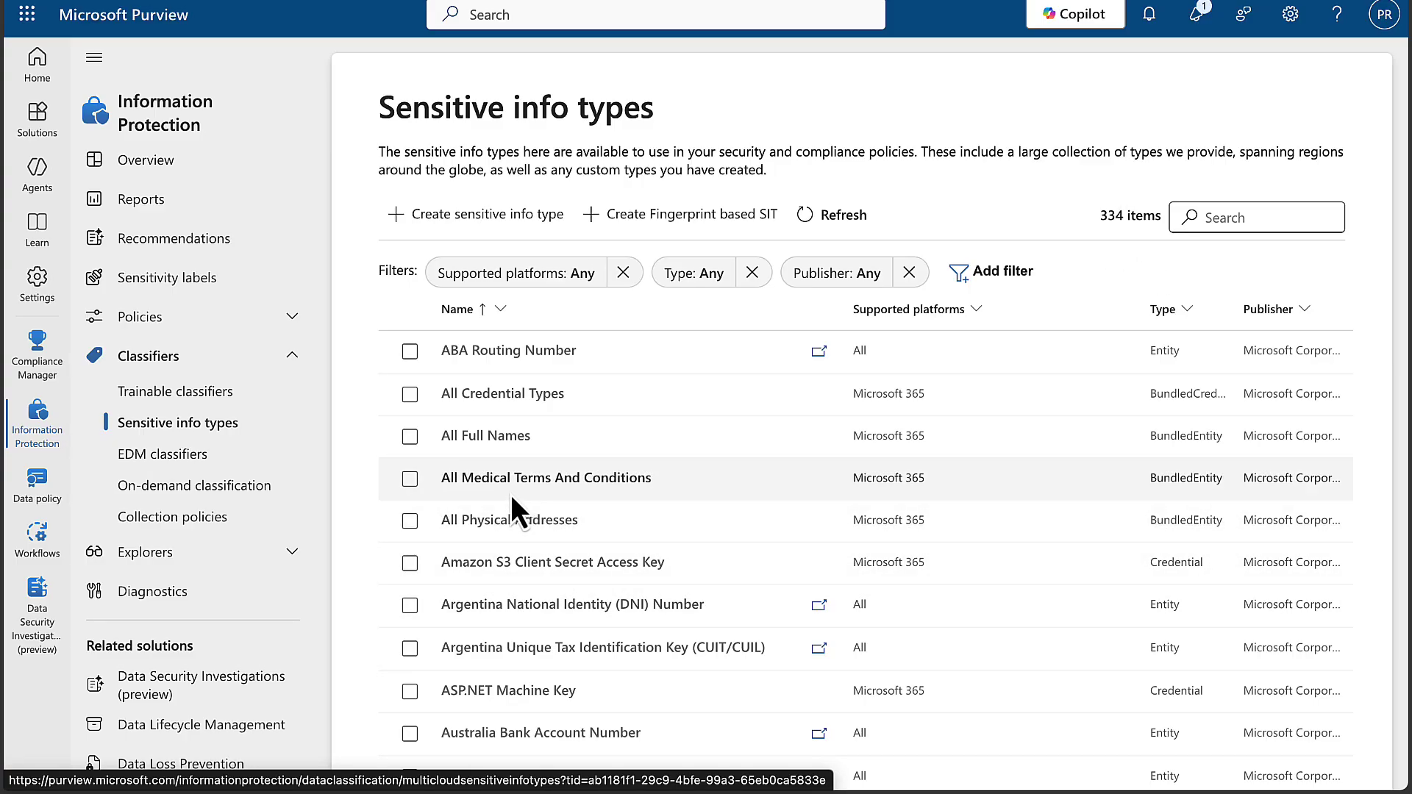
Open the All Medical Terms And Conditions details to read its High confidence level and description.
click(493, 478)
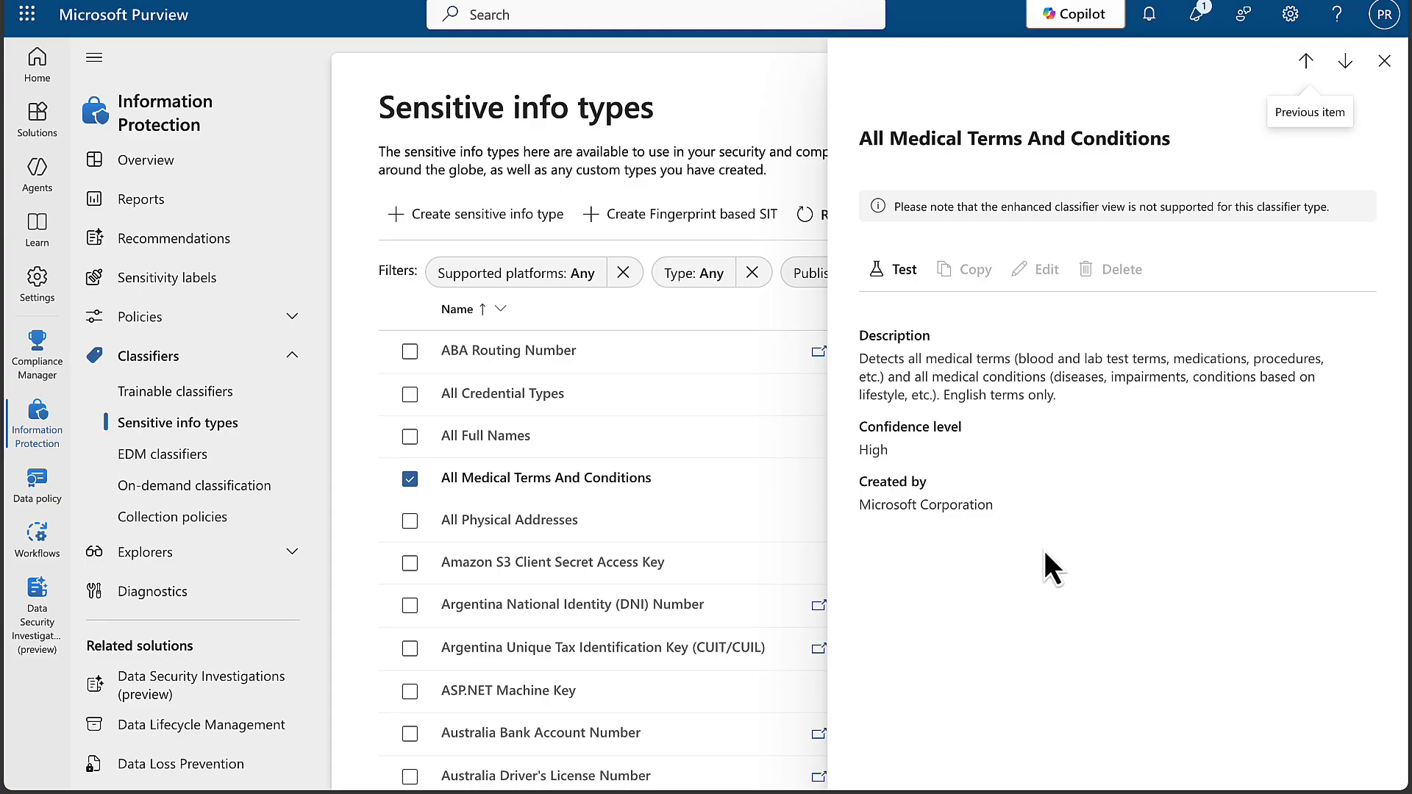
Close the info type details and filter the list to the Microsoft 365 platform.
click(1384, 61)
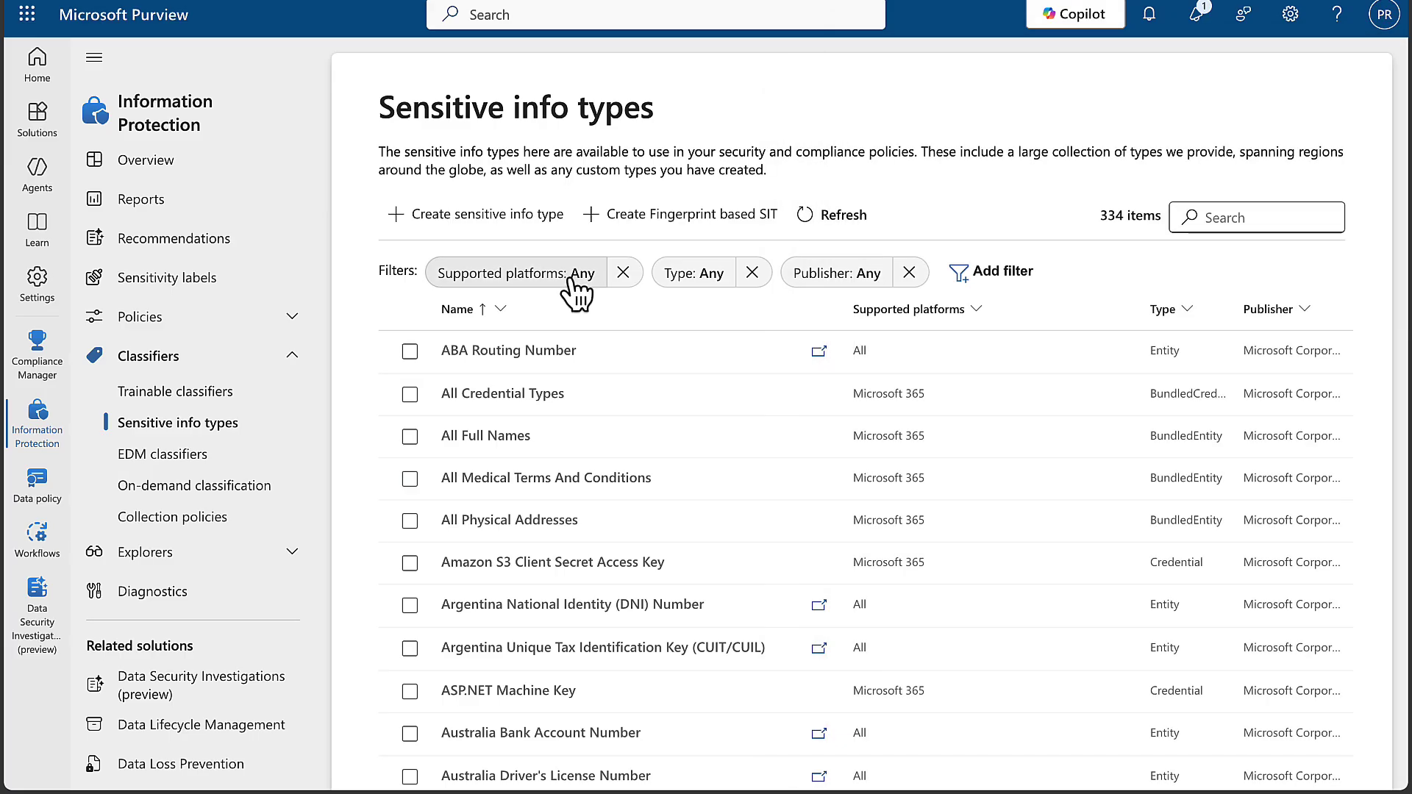
click(572, 291)
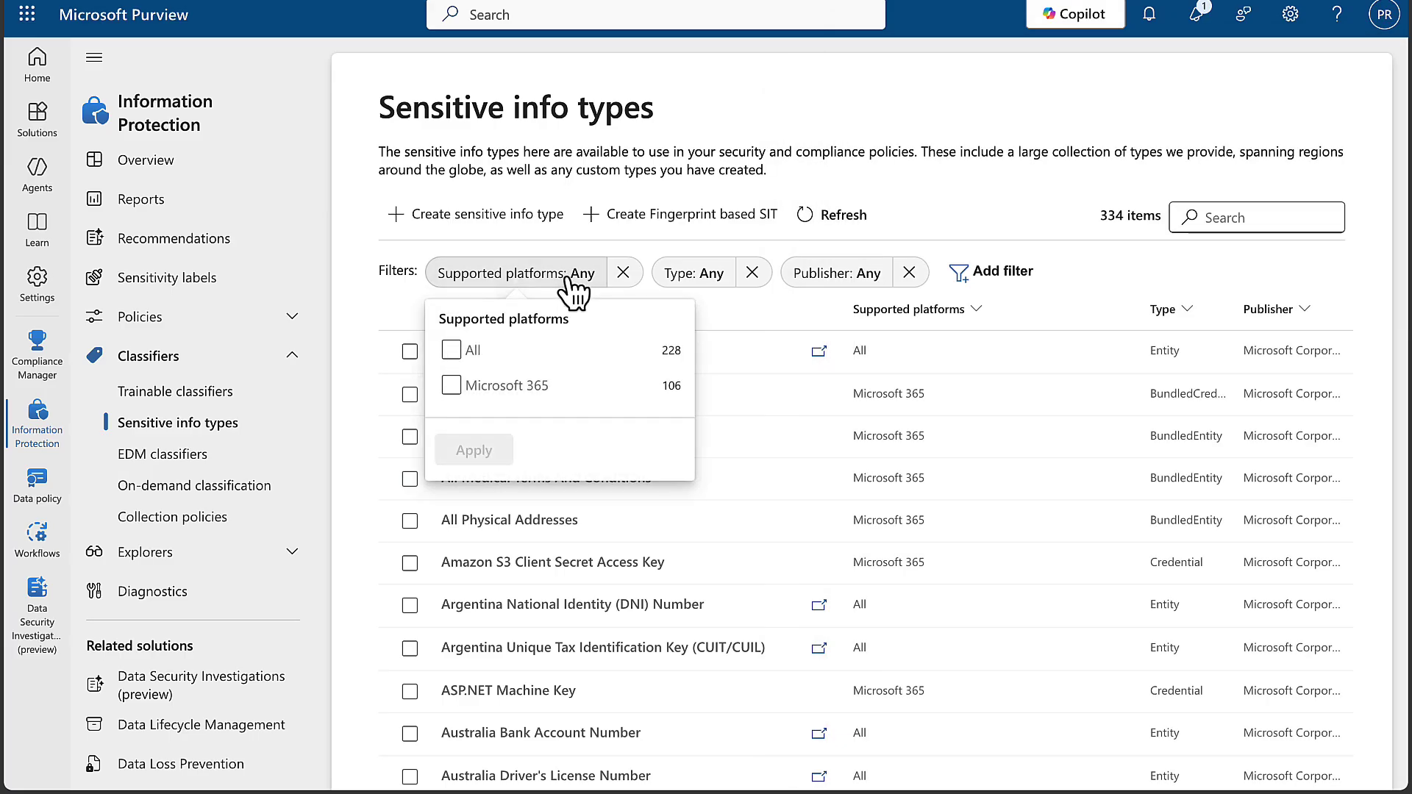
click(503, 388)
click(477, 447)
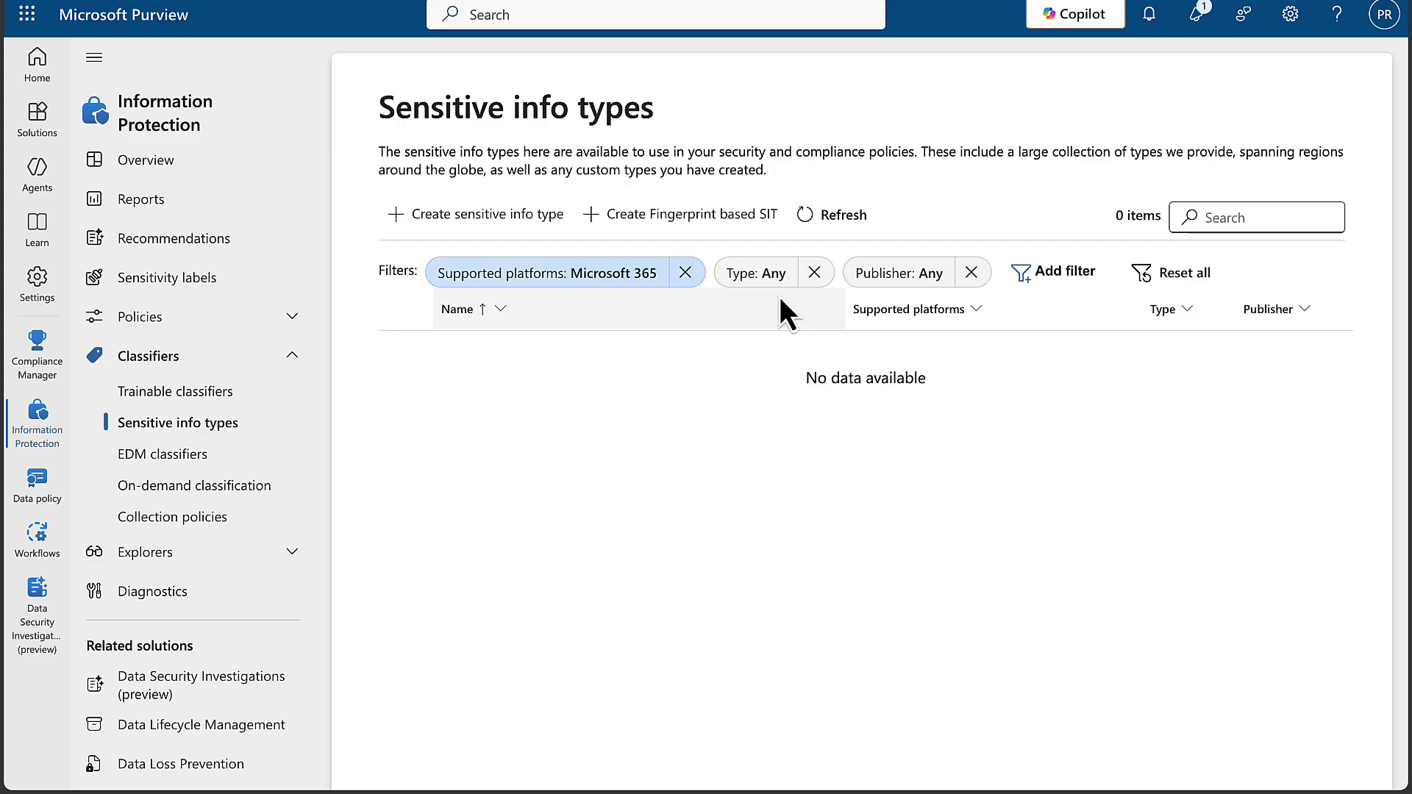
Remove the platform filter and look through the Type and Publisher filter choices.
click(685, 273)
click(474, 274)
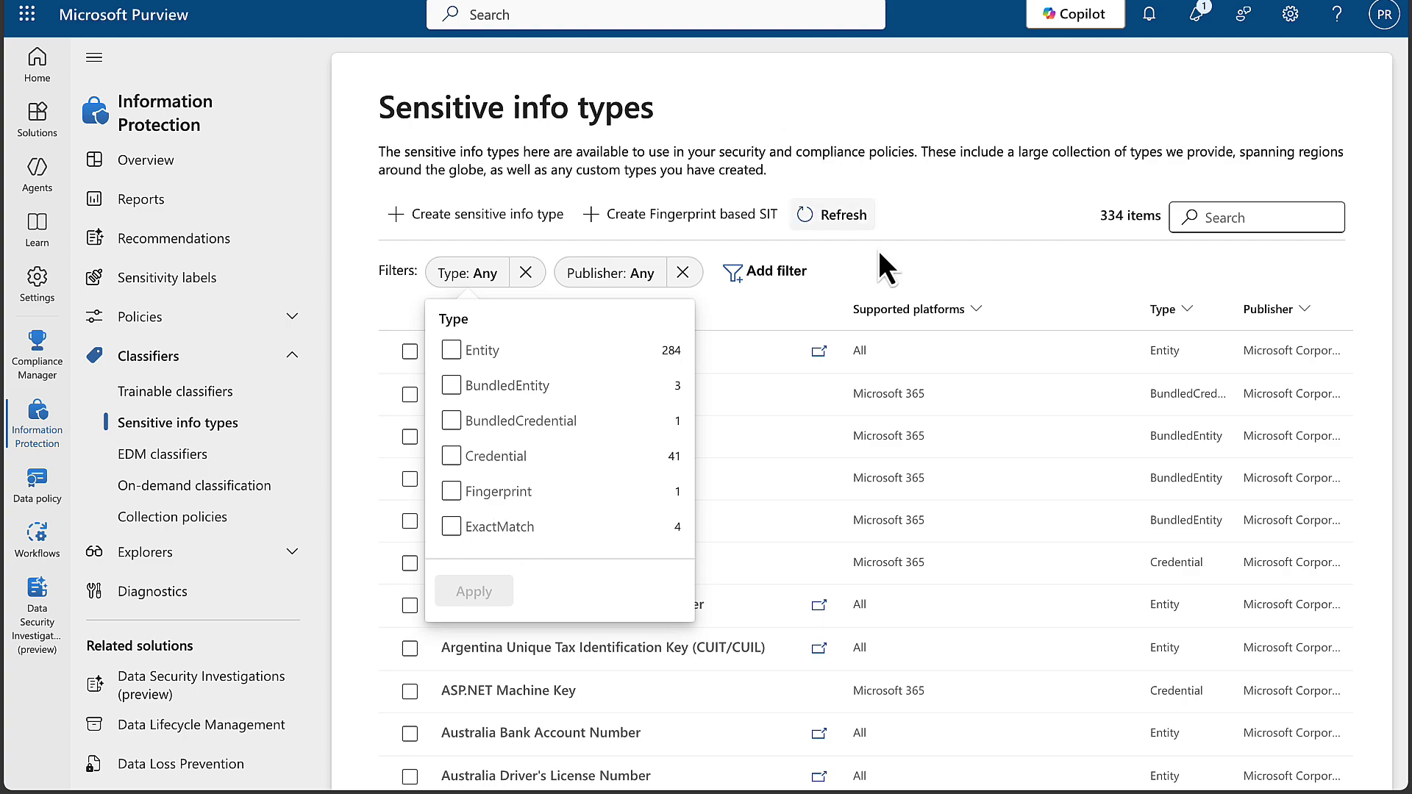
click(617, 274)
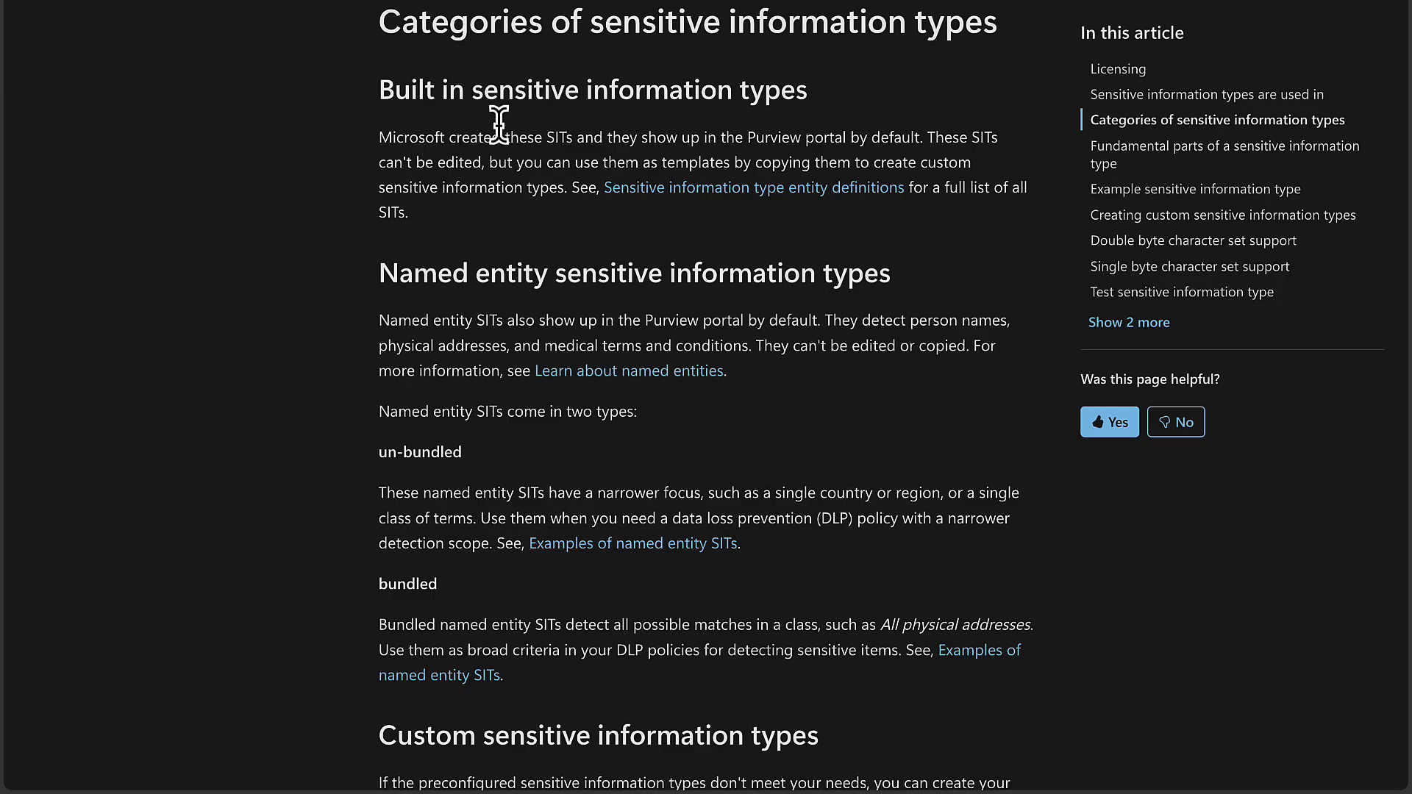
Read the sensitive information types article from Categories through the pattern components table to Understanding proximity.
scroll(550, 253, down, 3)
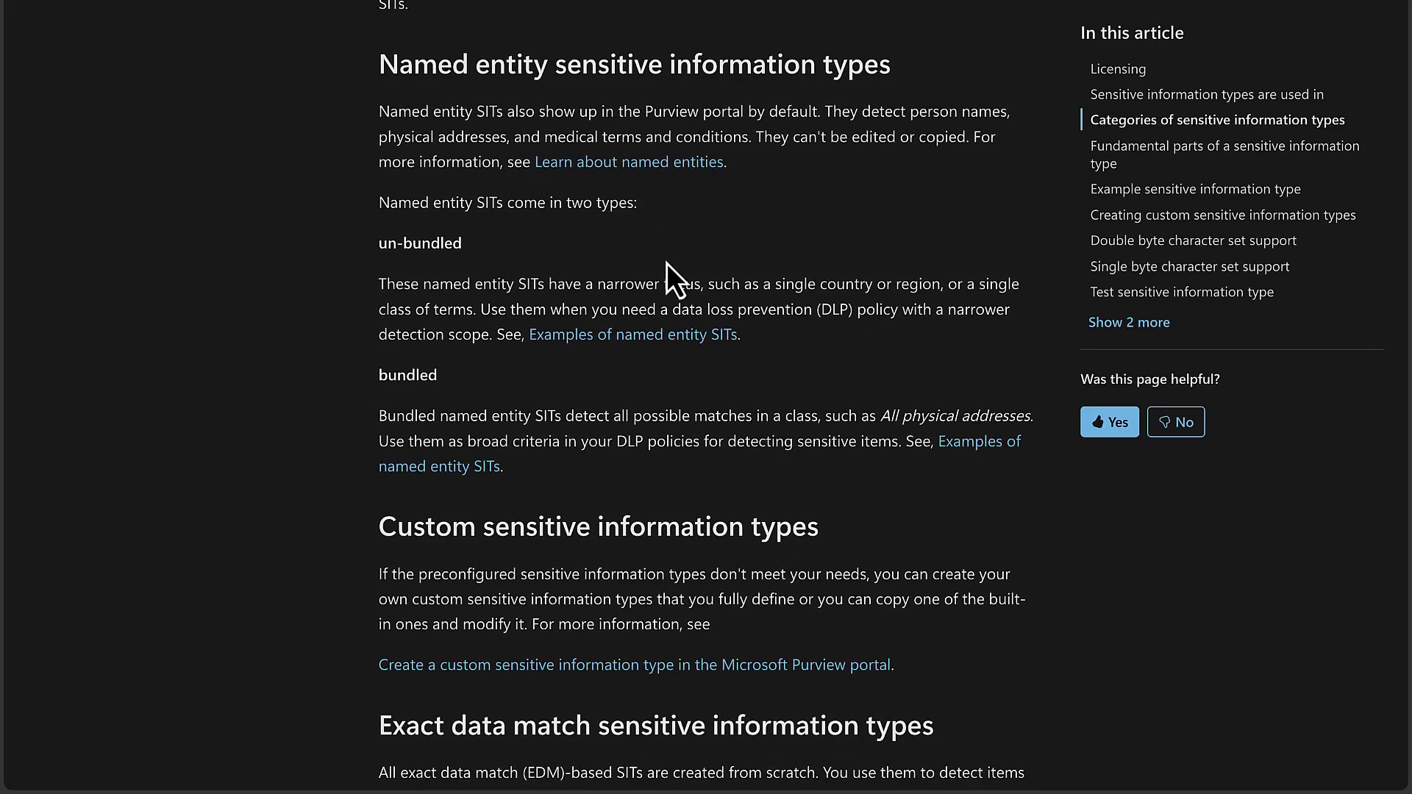
scroll(666, 263, down, 5)
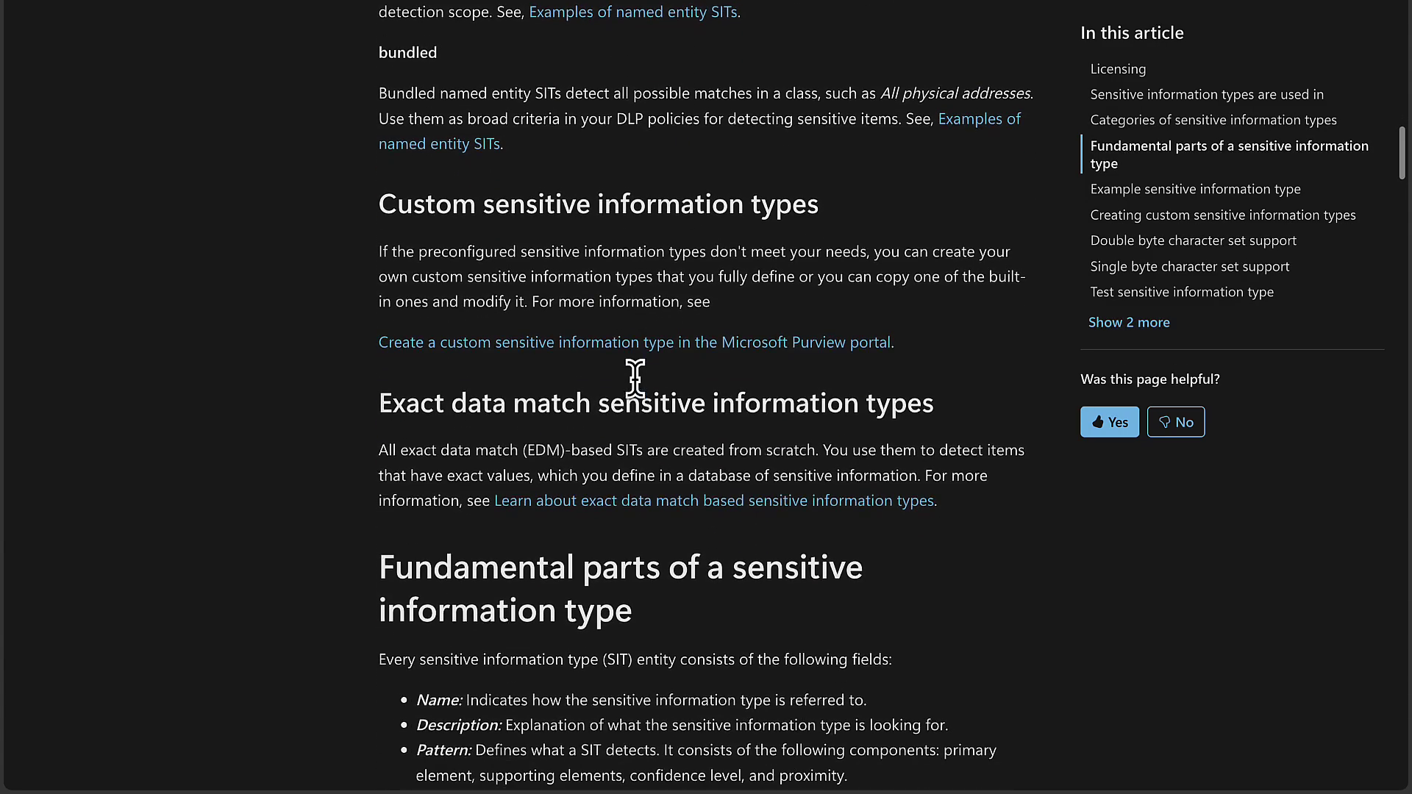
scroll(635, 379, down, 3)
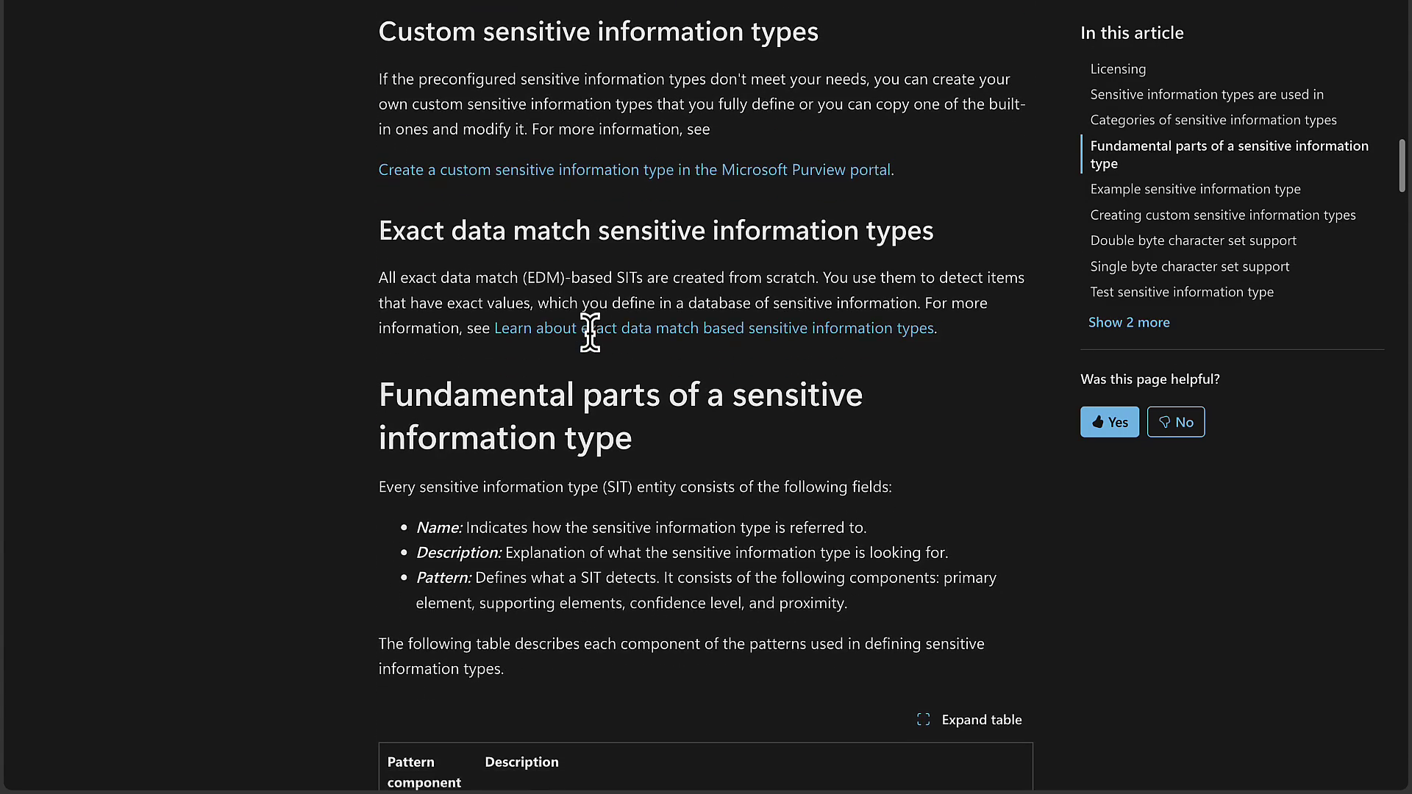
scroll(589, 332, down, 5)
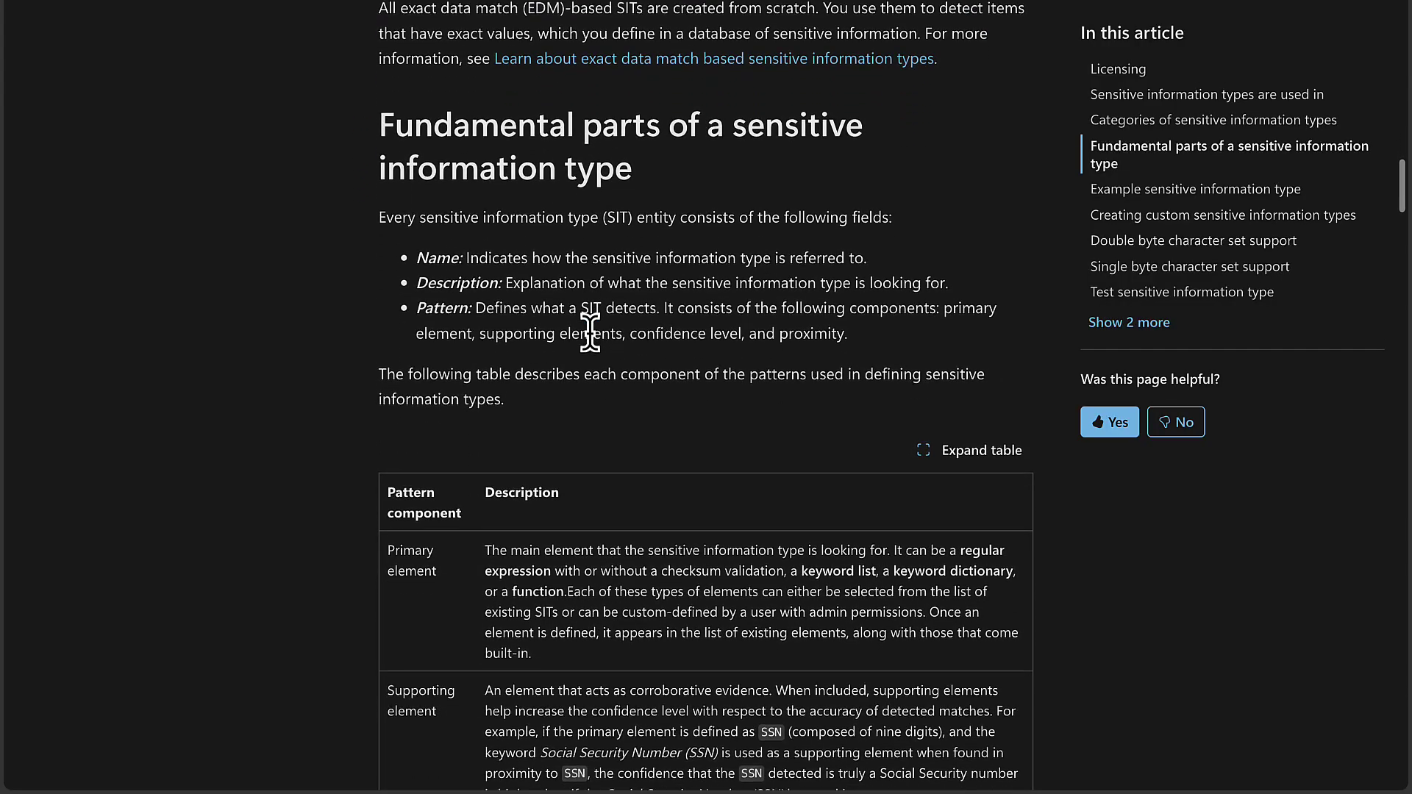
scroll(590, 333, down, 2)
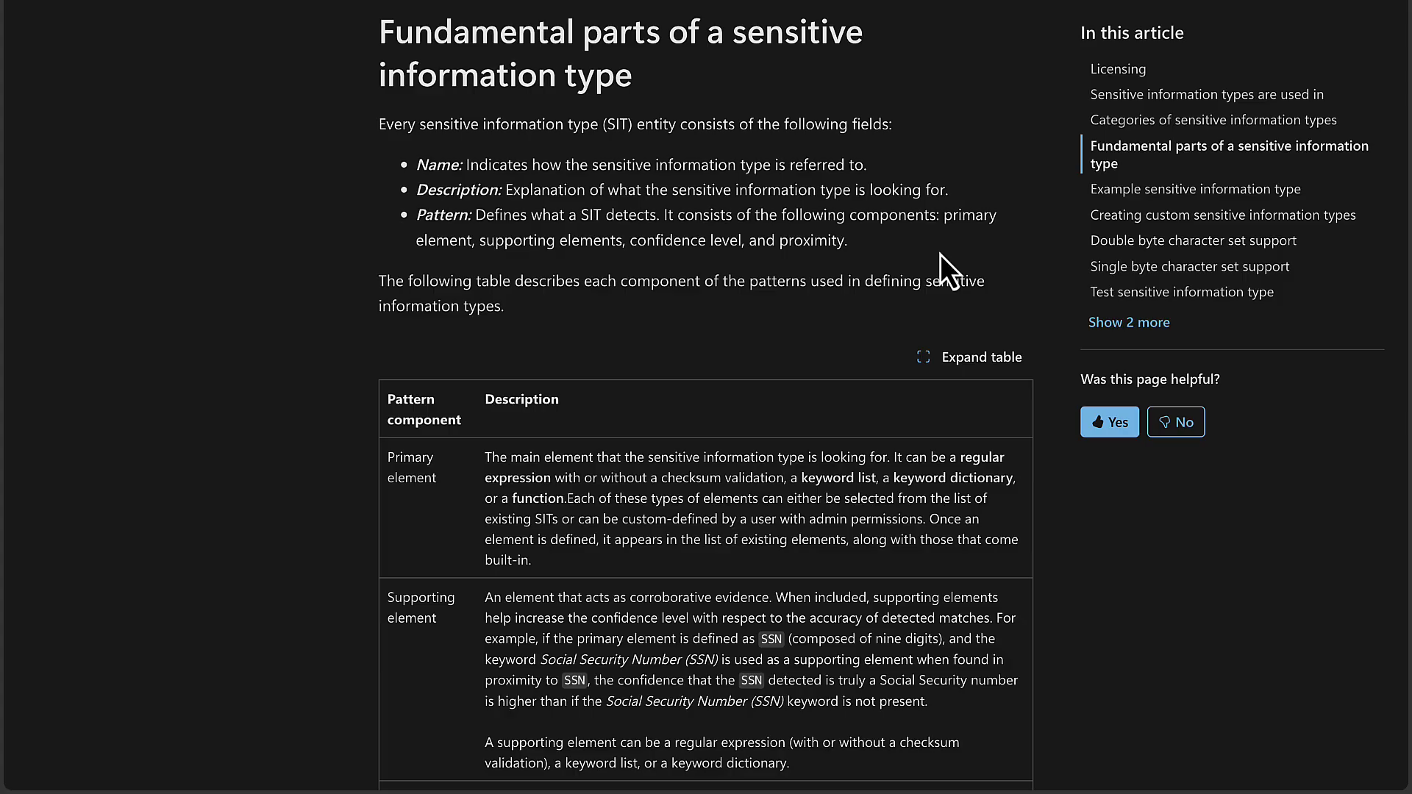
scroll(835, 385, down, 3)
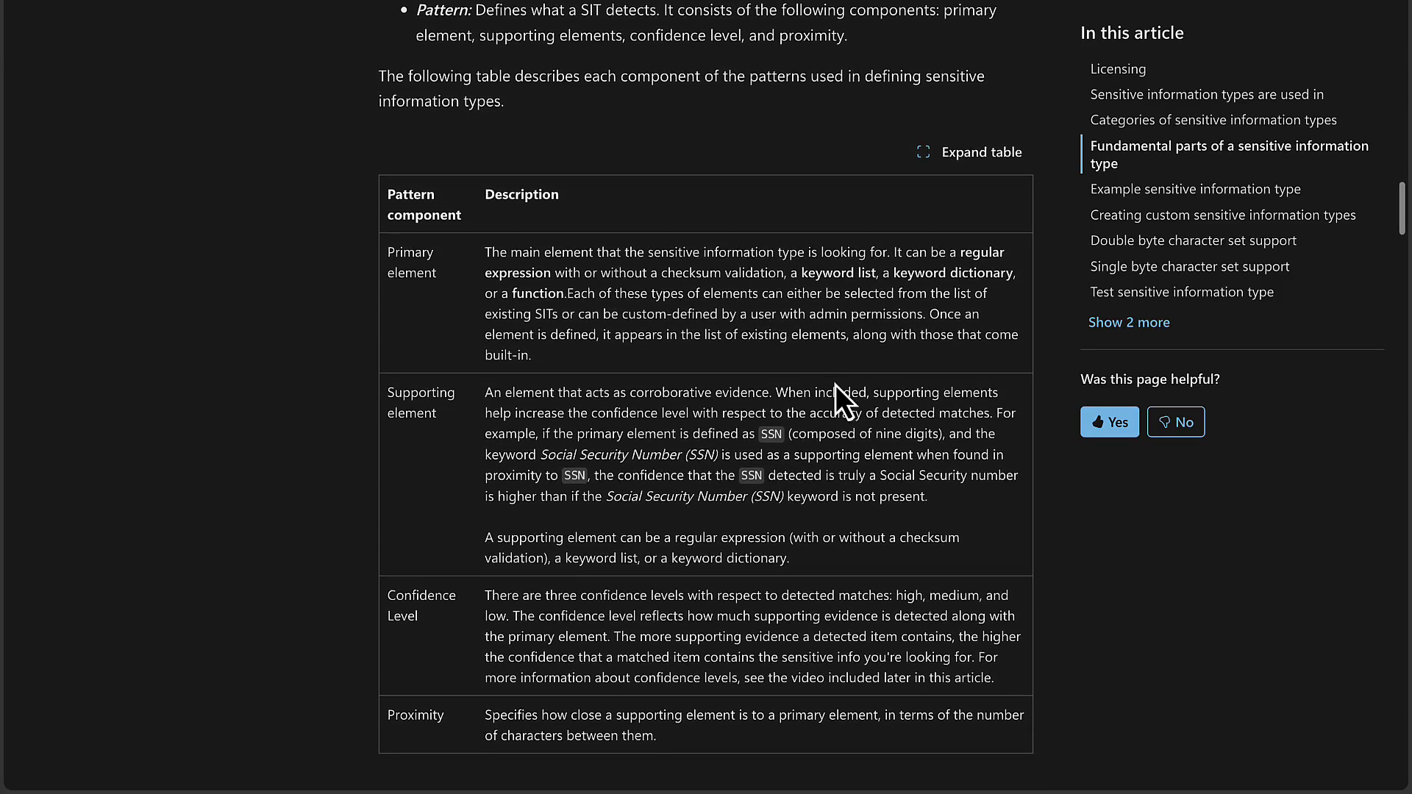
scroll(771, 279, down, 1)
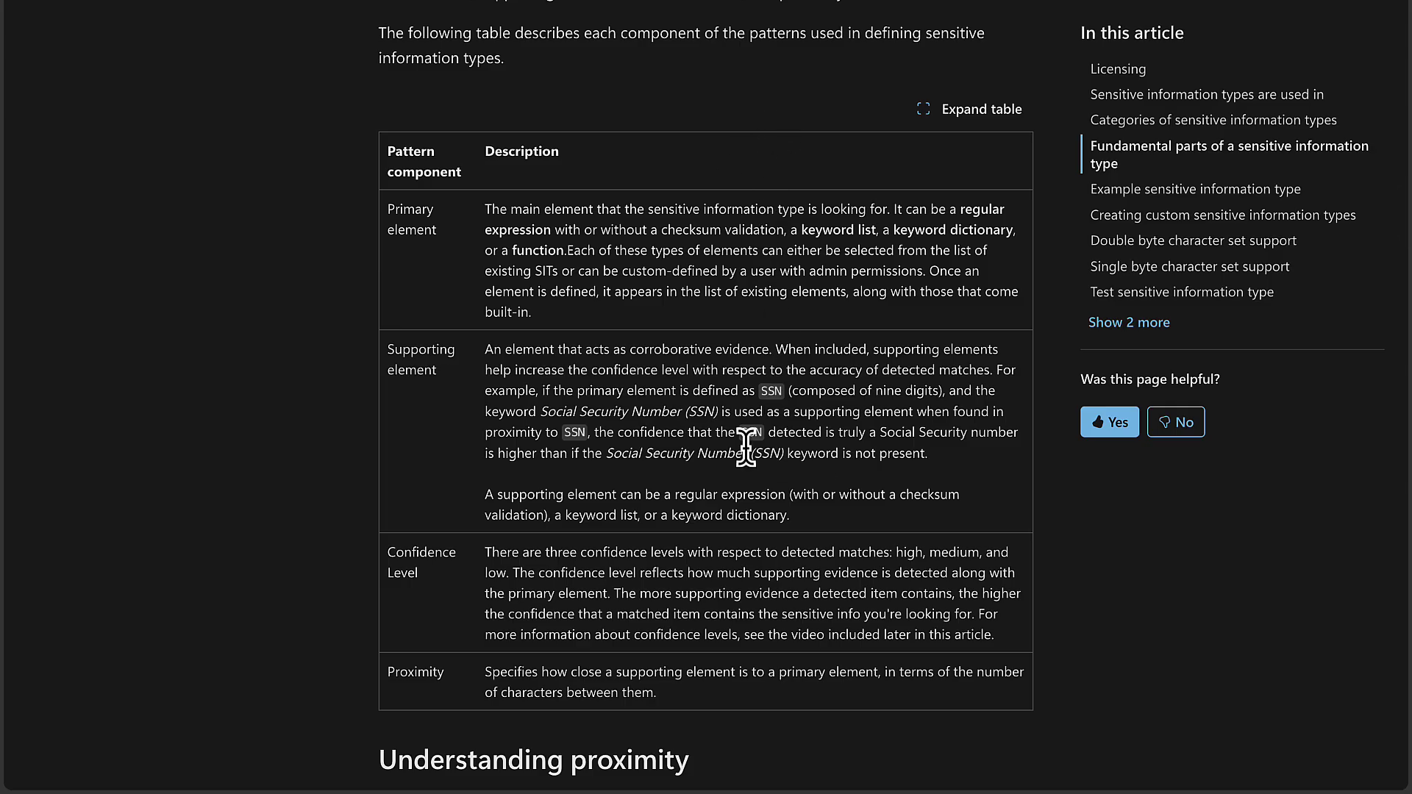
scroll(712, 401, down, 5)
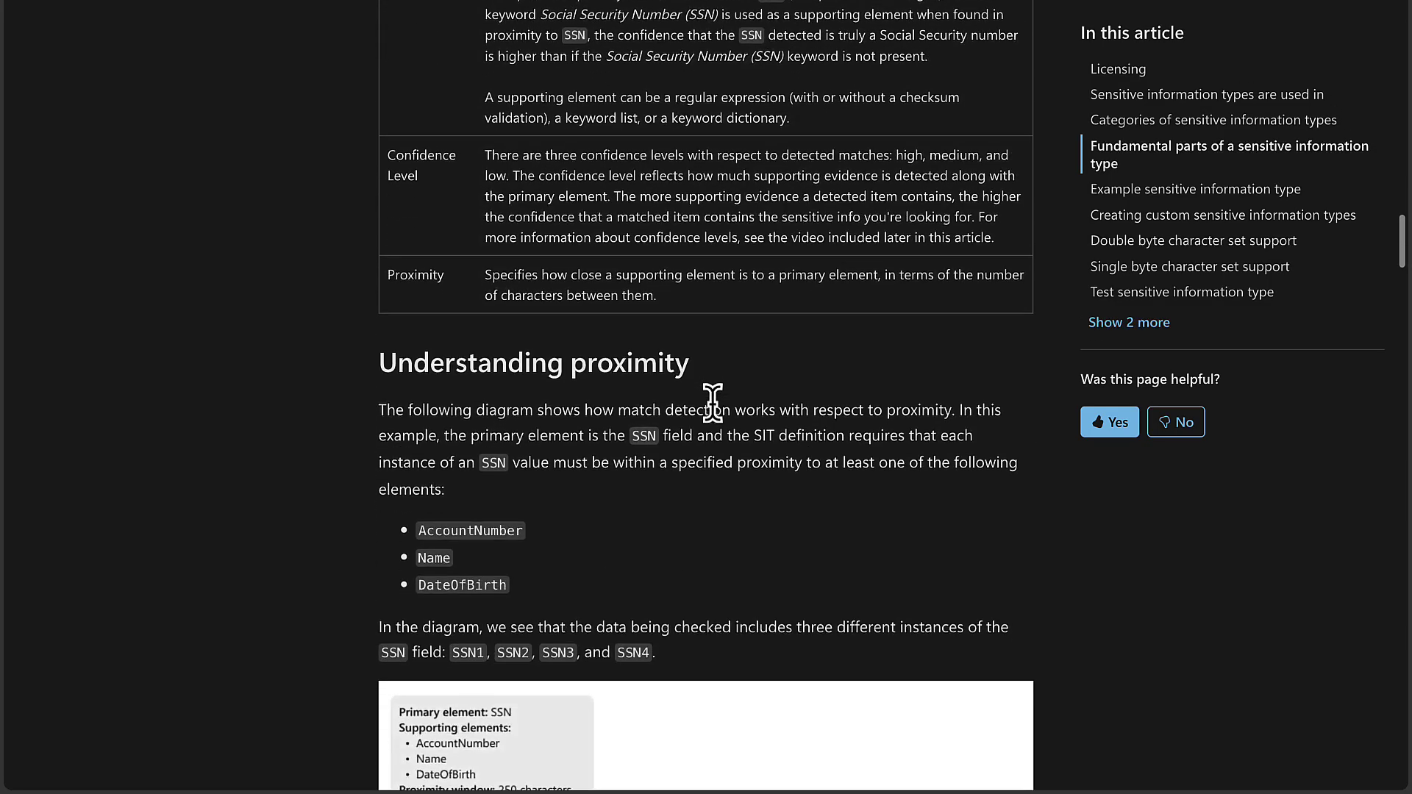
Scroll to the Understanding proximity diagram and the paragraph on which SSN instances match.
scroll(783, 562, down, 4)
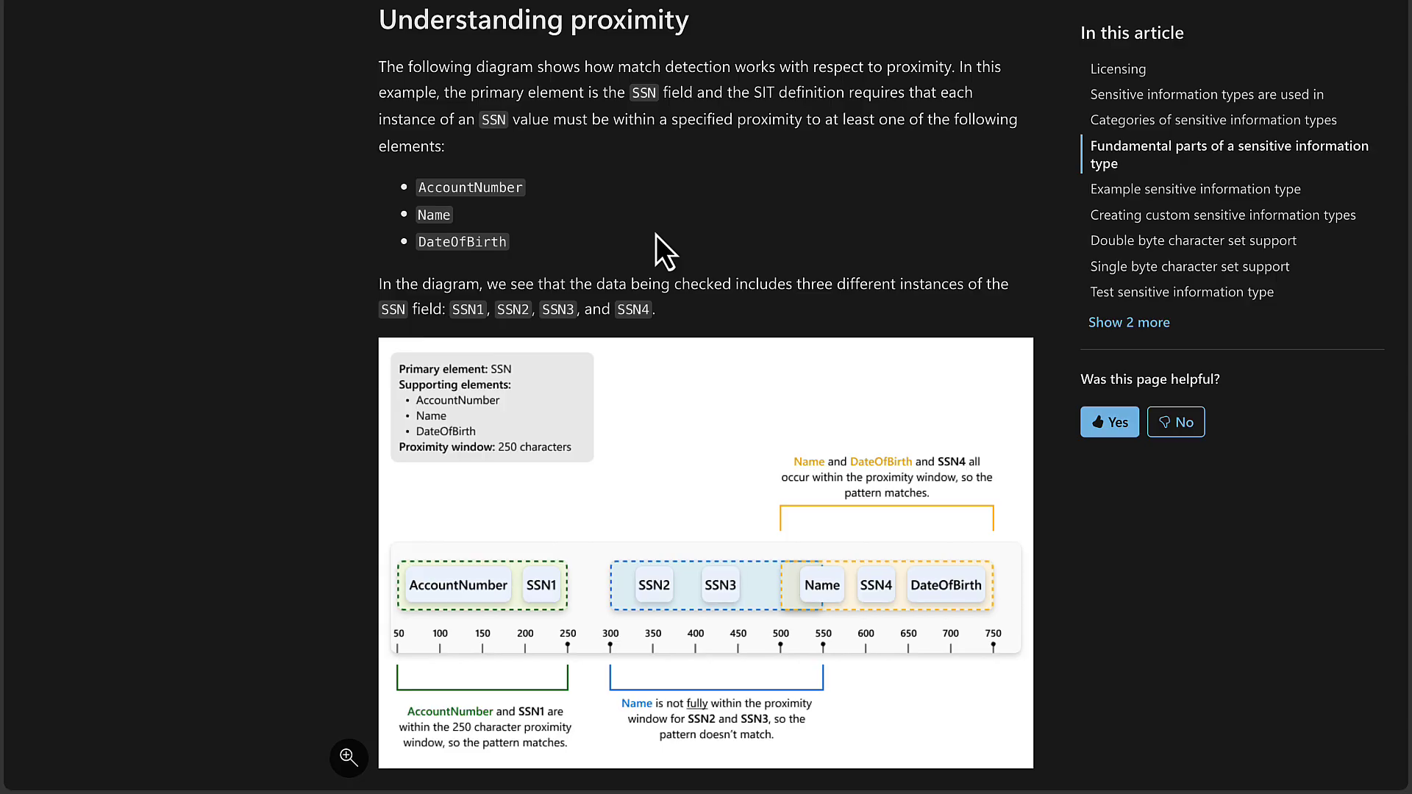
scroll(759, 379, down, 3)
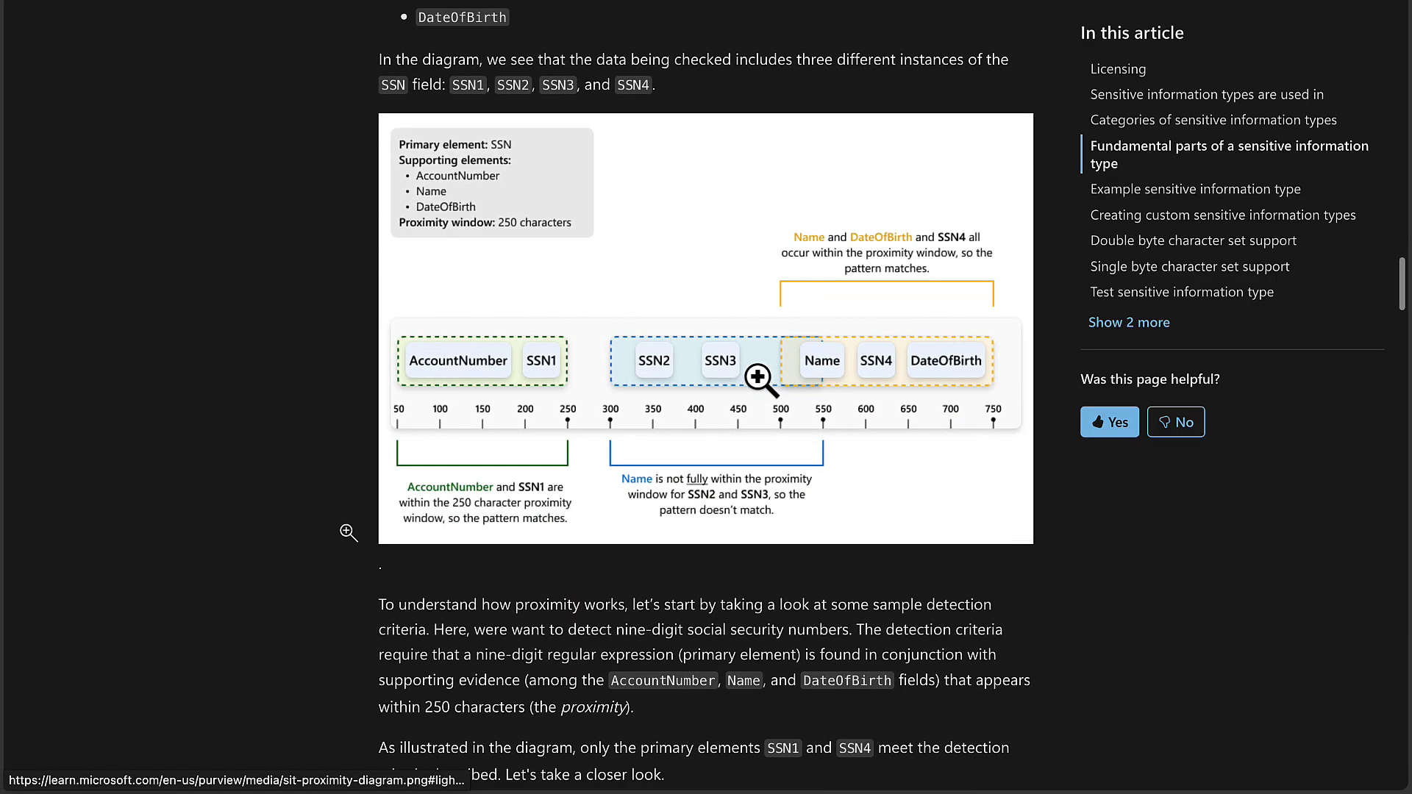
scroll(724, 560, down, 1)
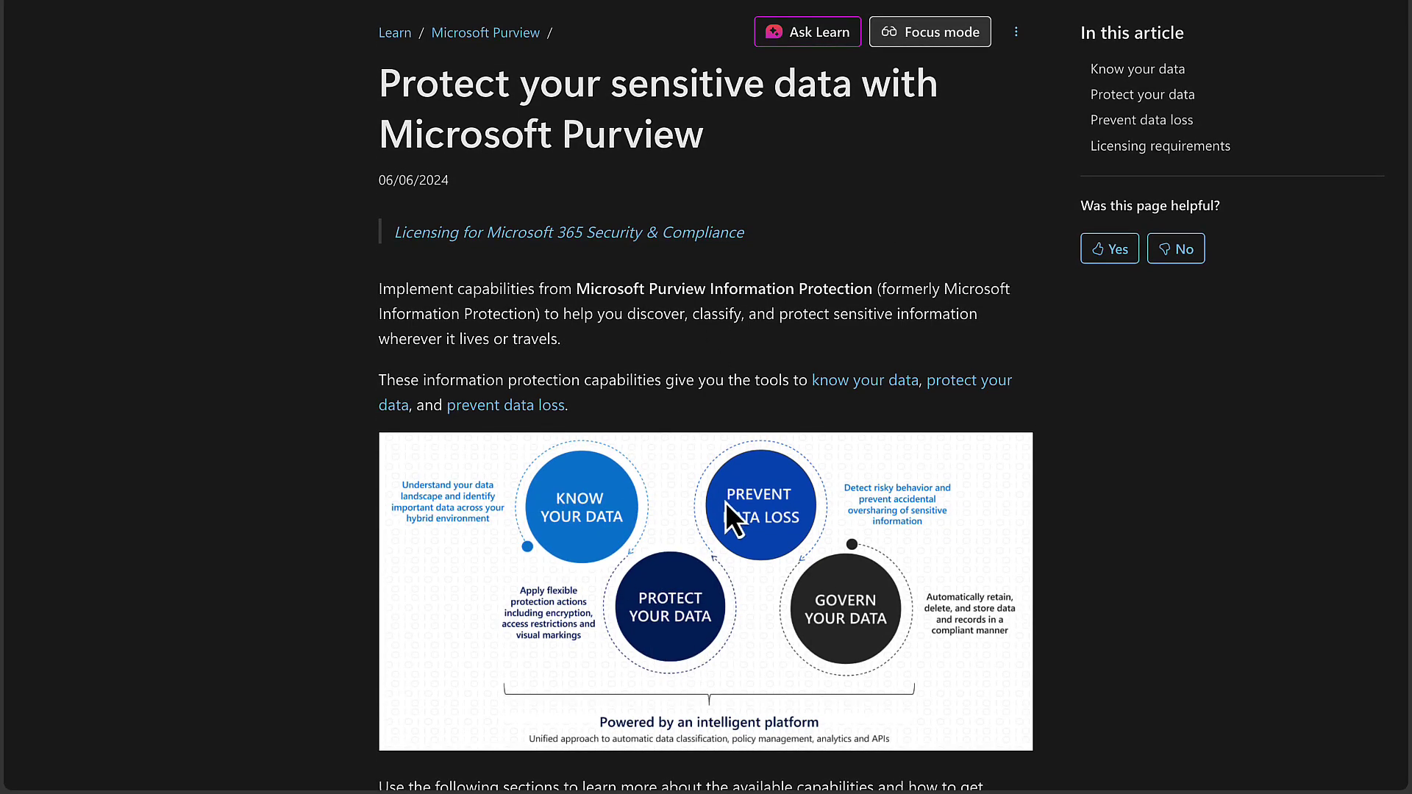
Scroll past the know, protect, prevent and govern diagram toward the Know your data table.
scroll(893, 623, down, 1)
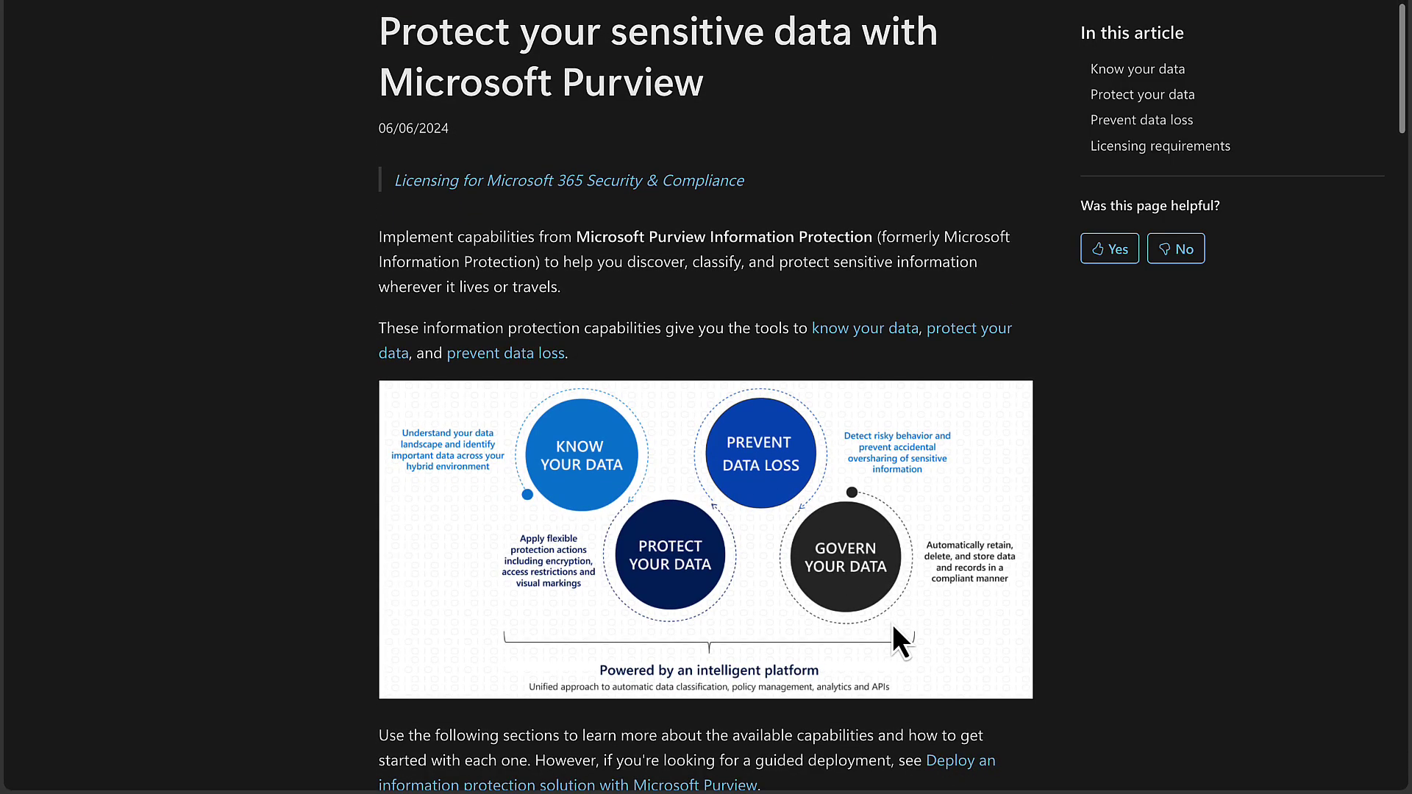
scroll(892, 623, up, 1)
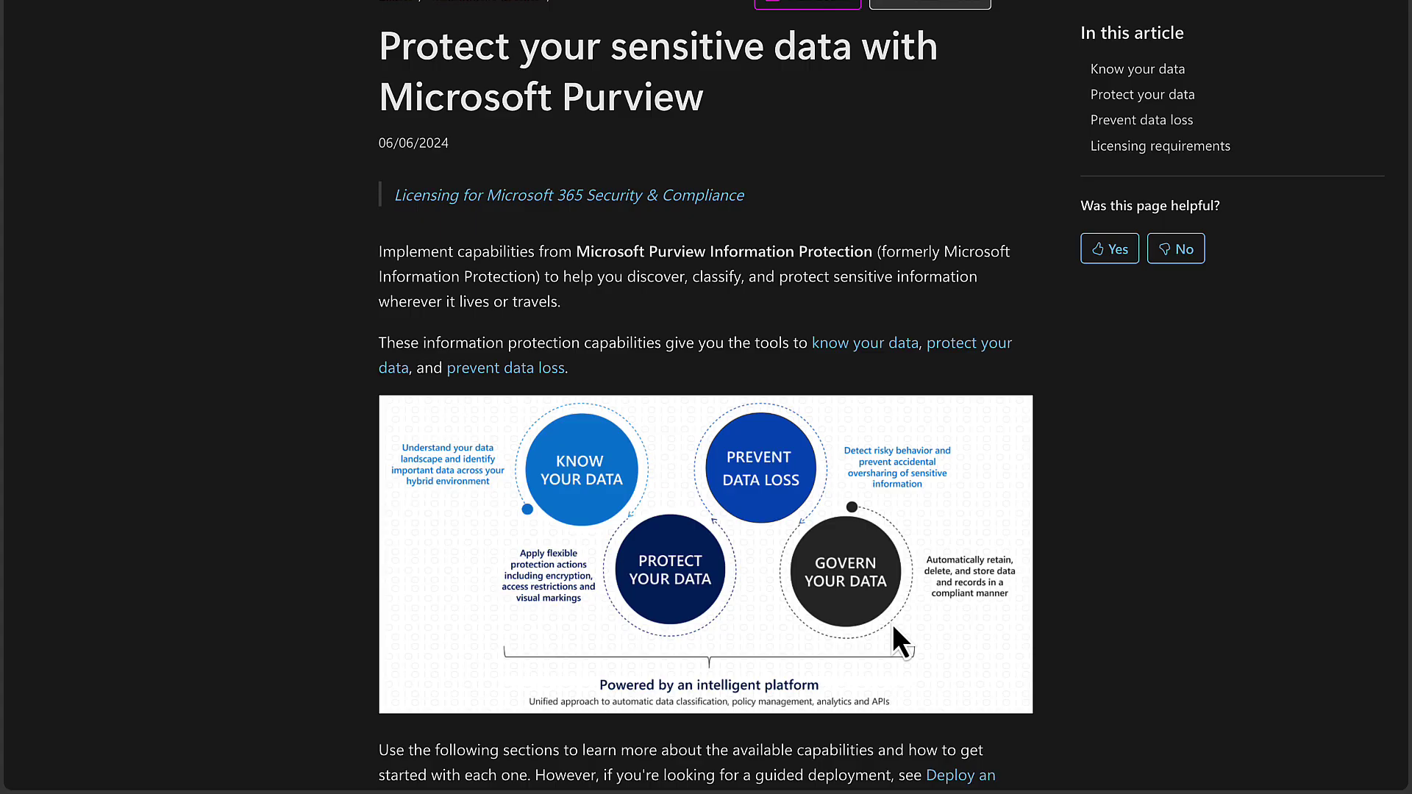
scroll(916, 564, down, 3)
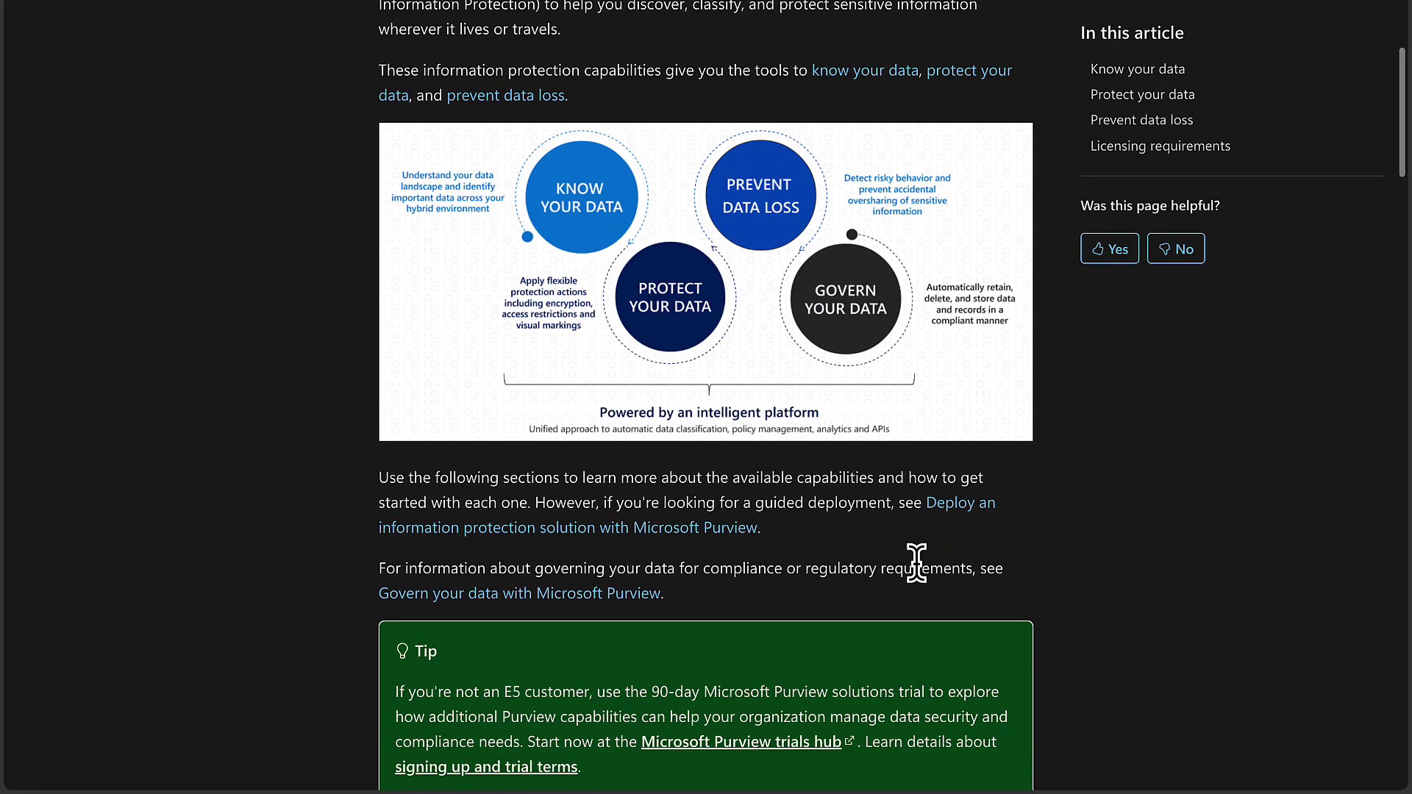
scroll(916, 564, up, 1)
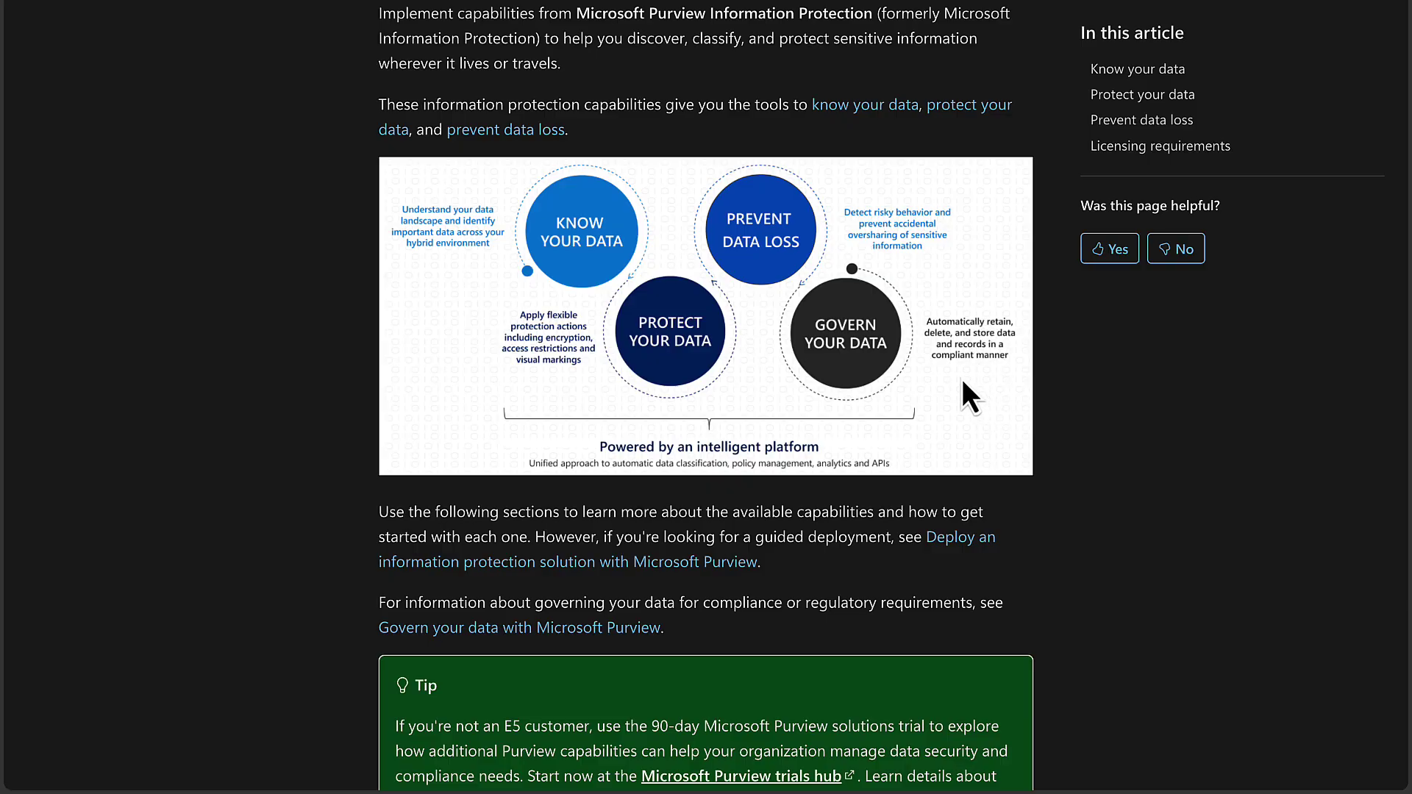
Scroll down to the Protect your data heading and its Sensitivity labels table row.
scroll(961, 378, down, 10)
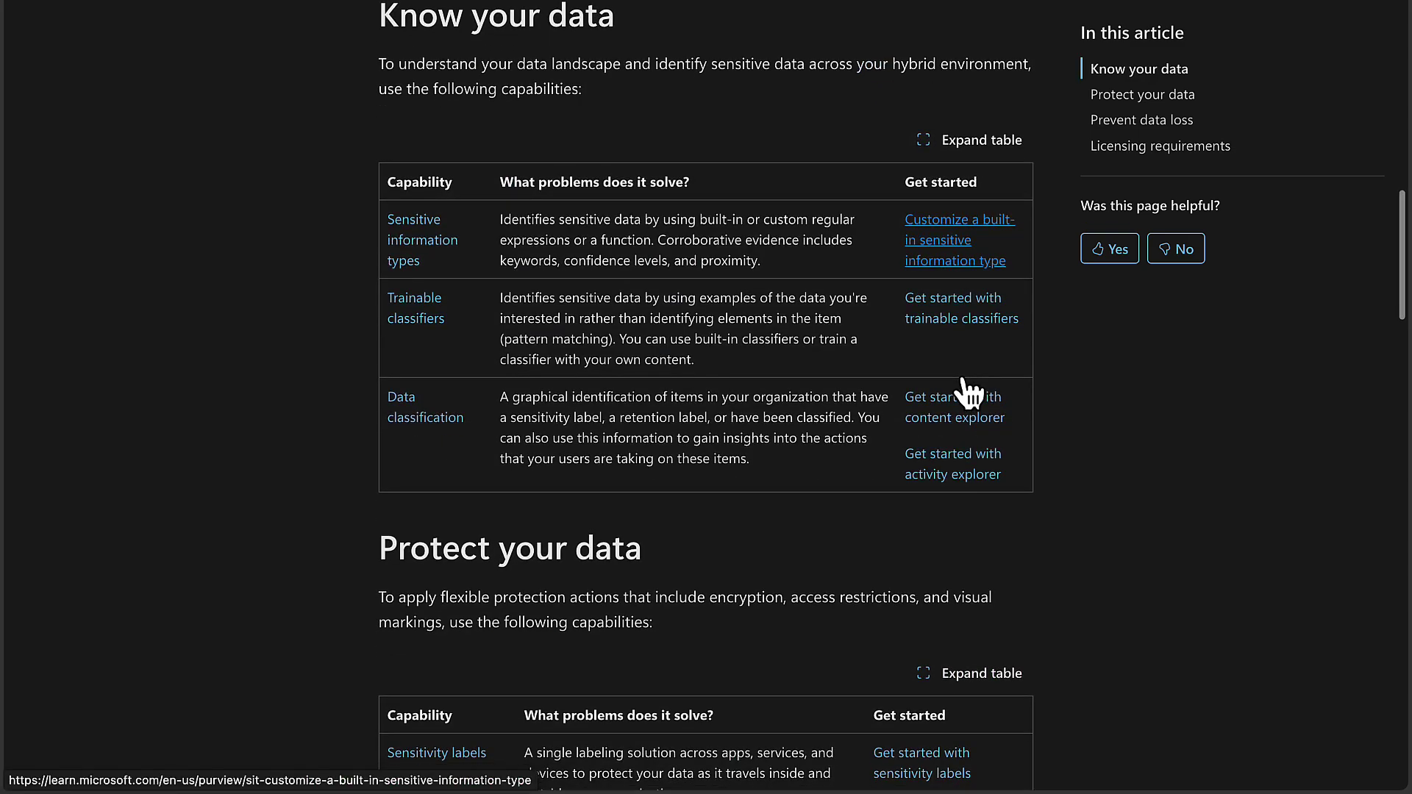
scroll(1088, 492, up, 1)
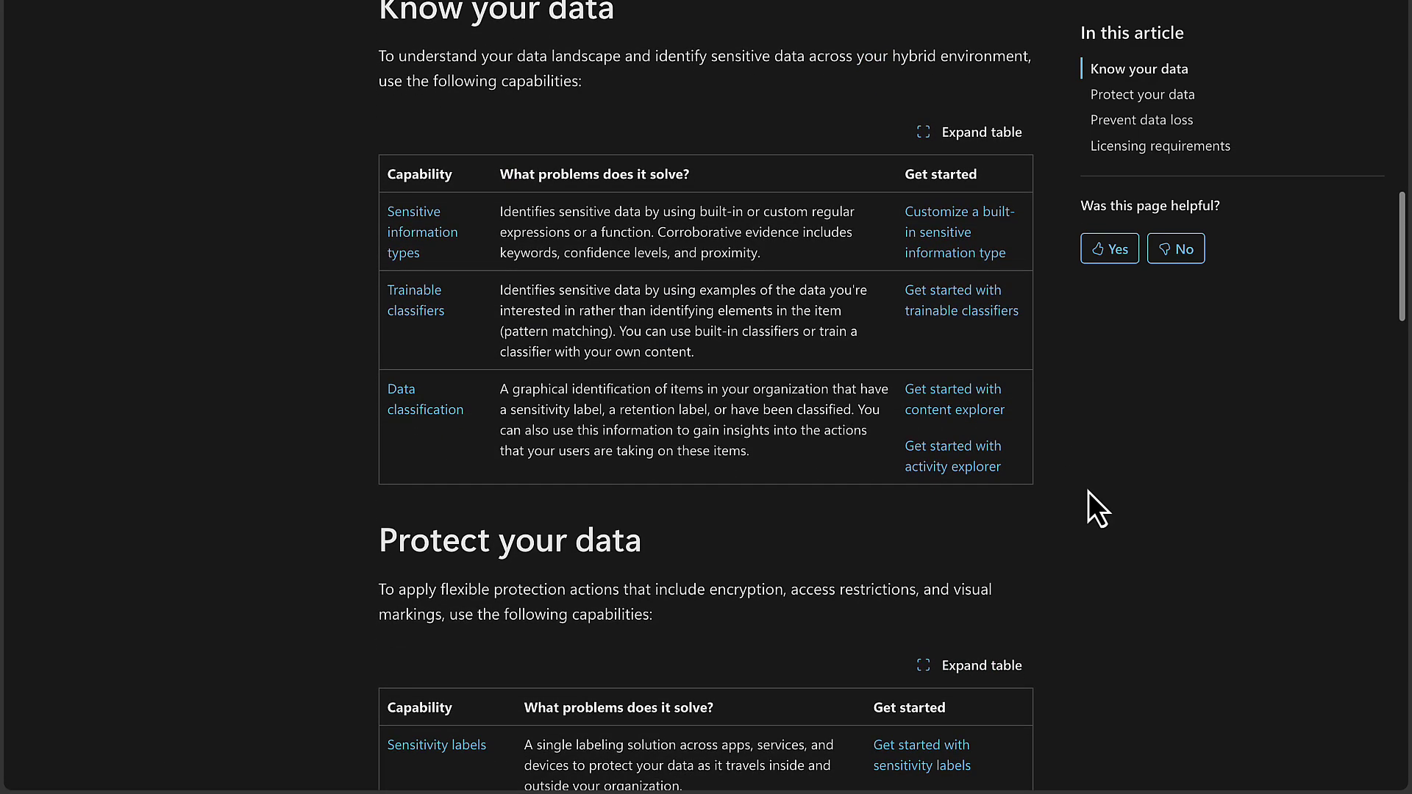
scroll(1057, 511, down, 1)
scroll(522, 235, up, 1)
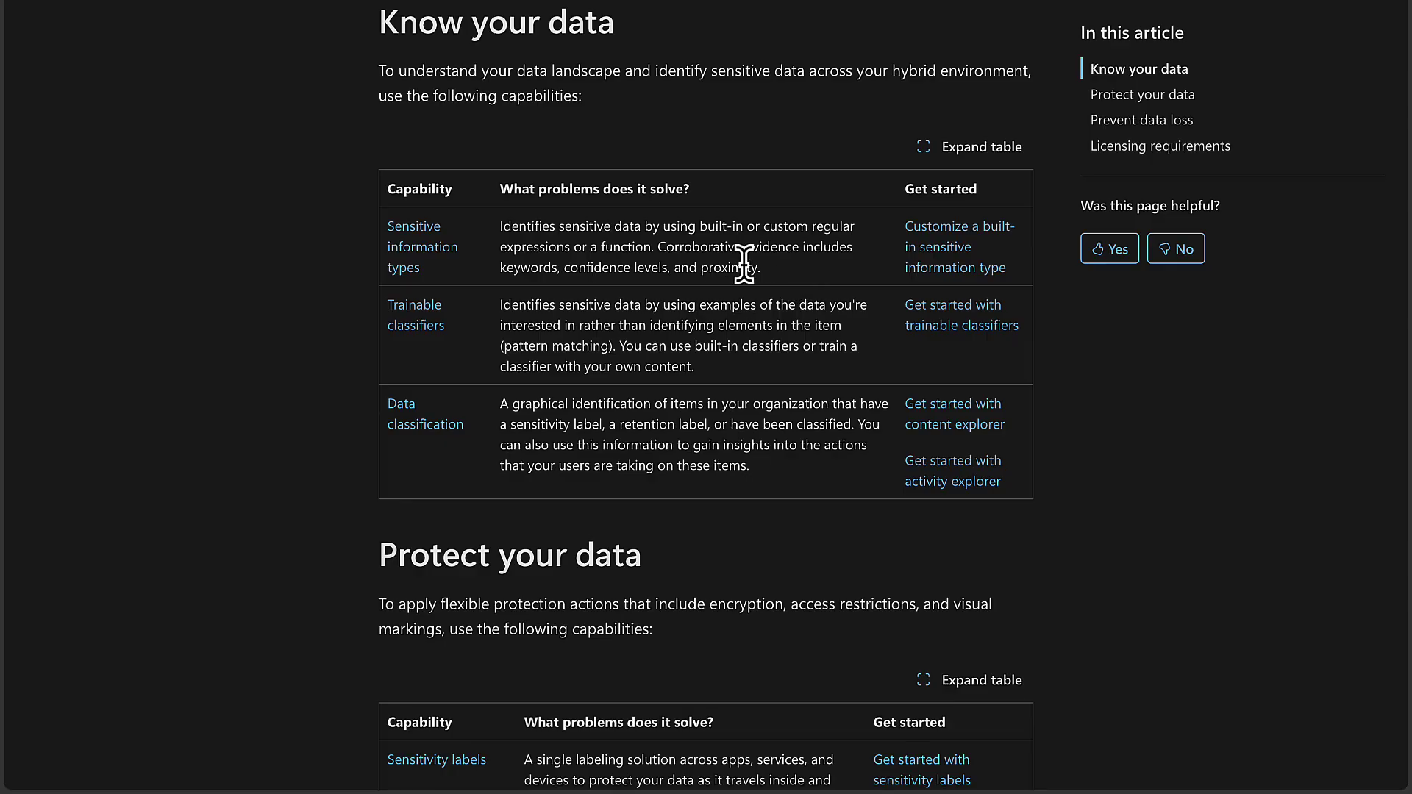
scroll(654, 323, down, 1)
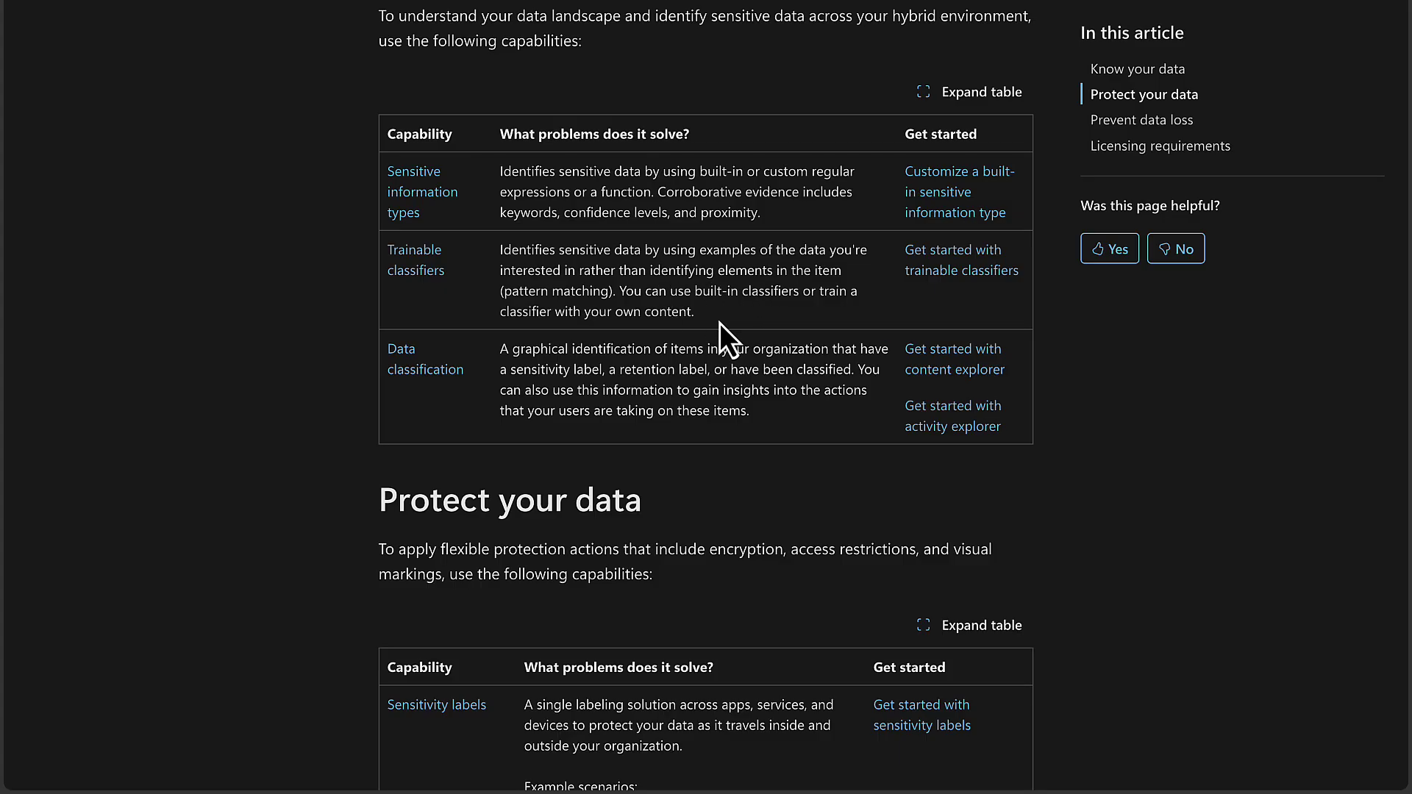
scroll(719, 324, down, 2)
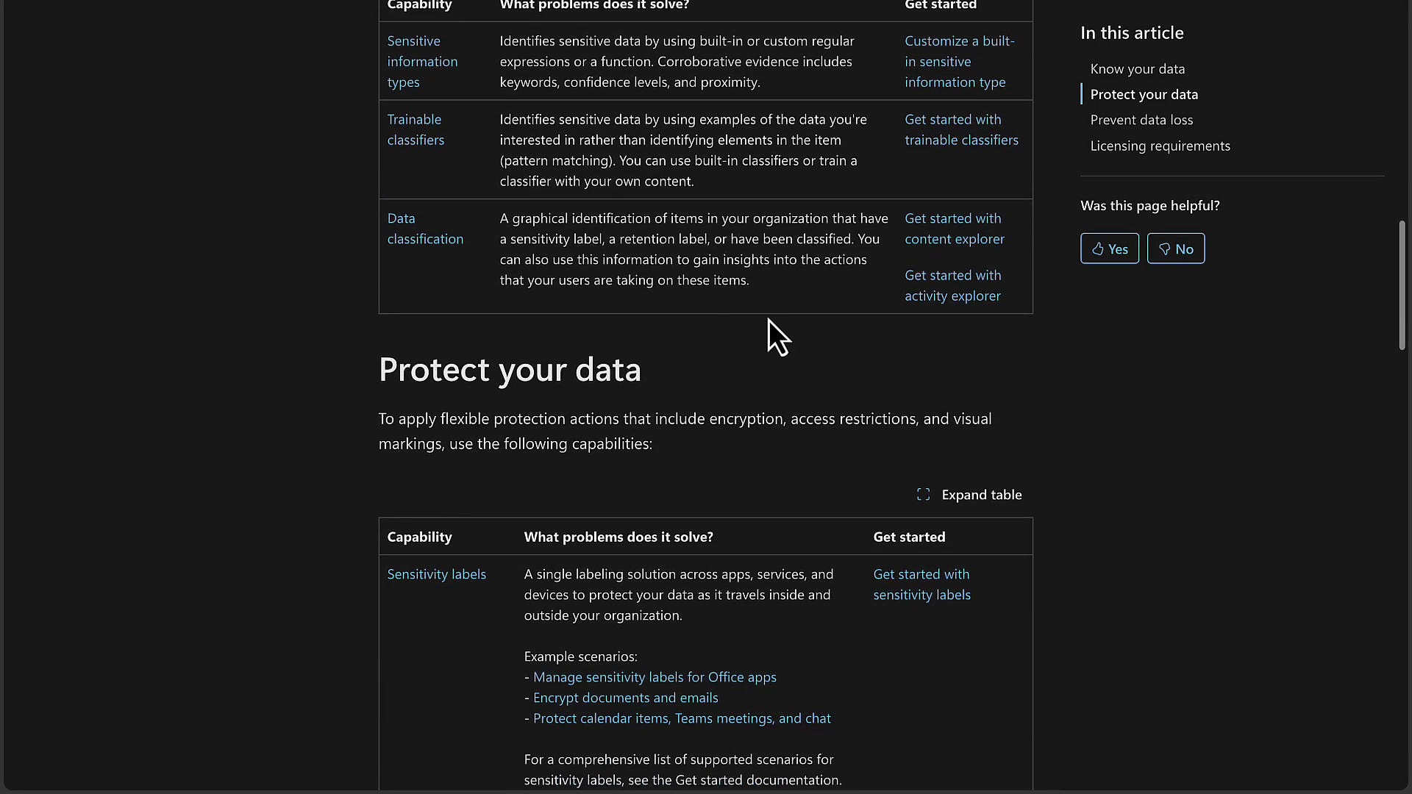
scroll(703, 265, up, 1)
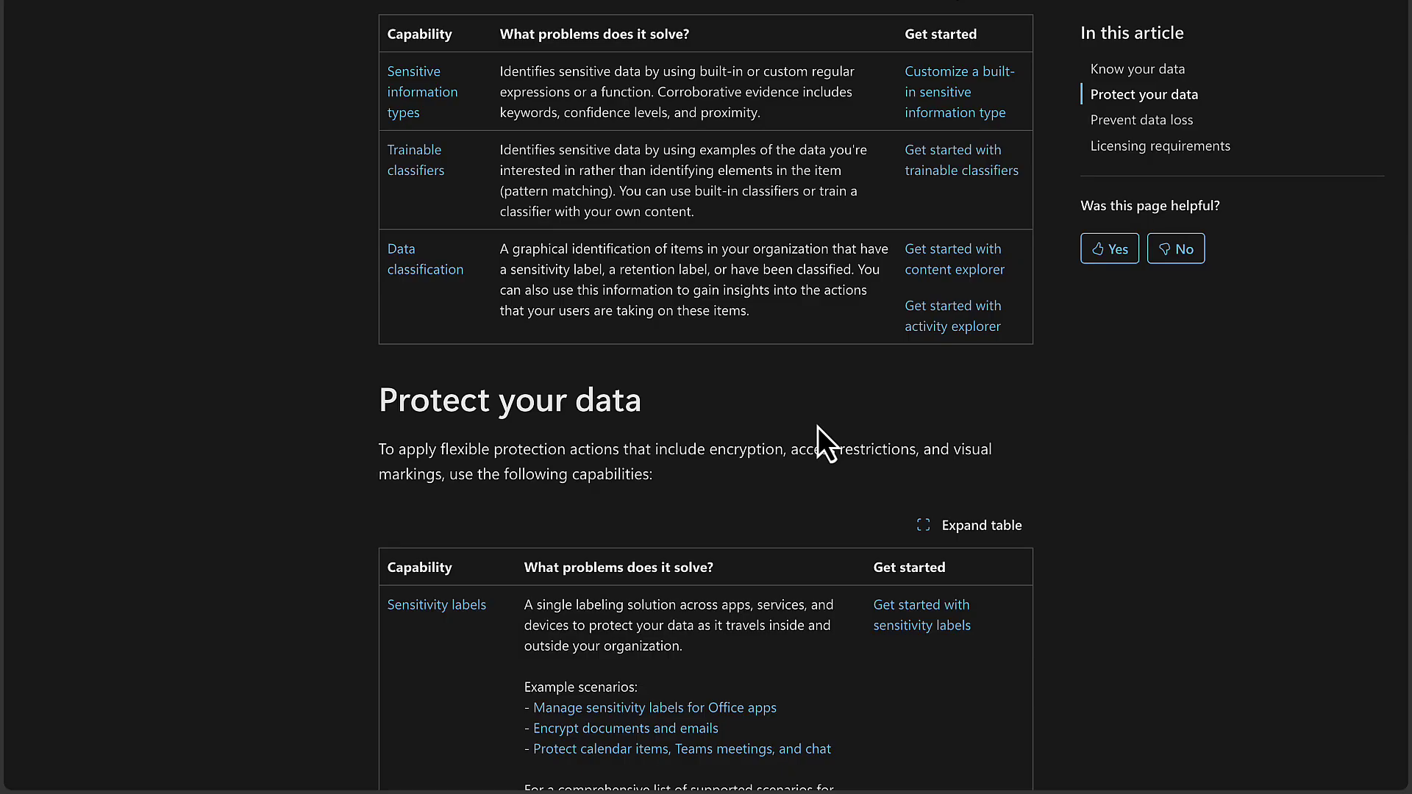
Scroll past the Prevent data loss table to Licensing requirements and Additional resources.
scroll(844, 488, down, 10)
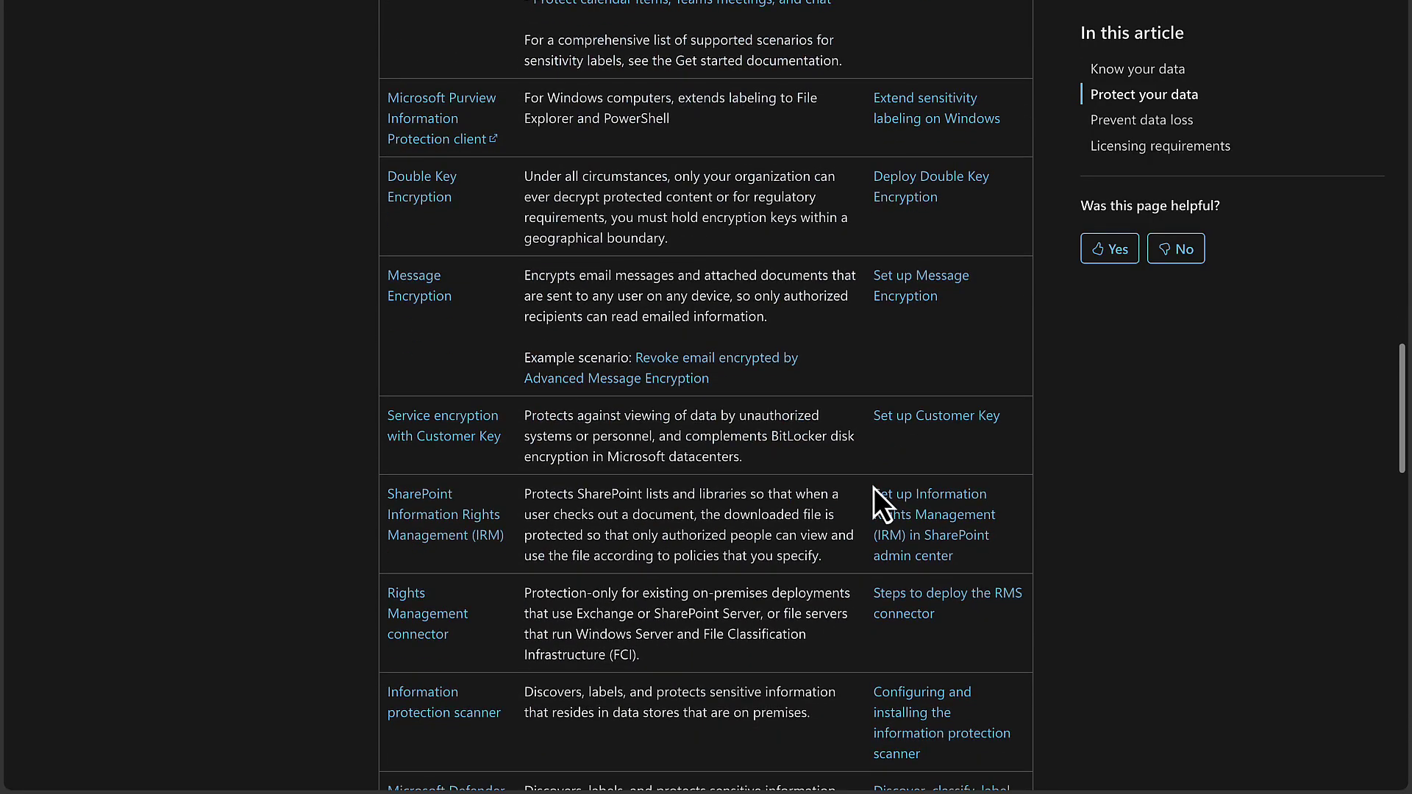
scroll(873, 487, up, 1)
scroll(873, 488, down, 7)
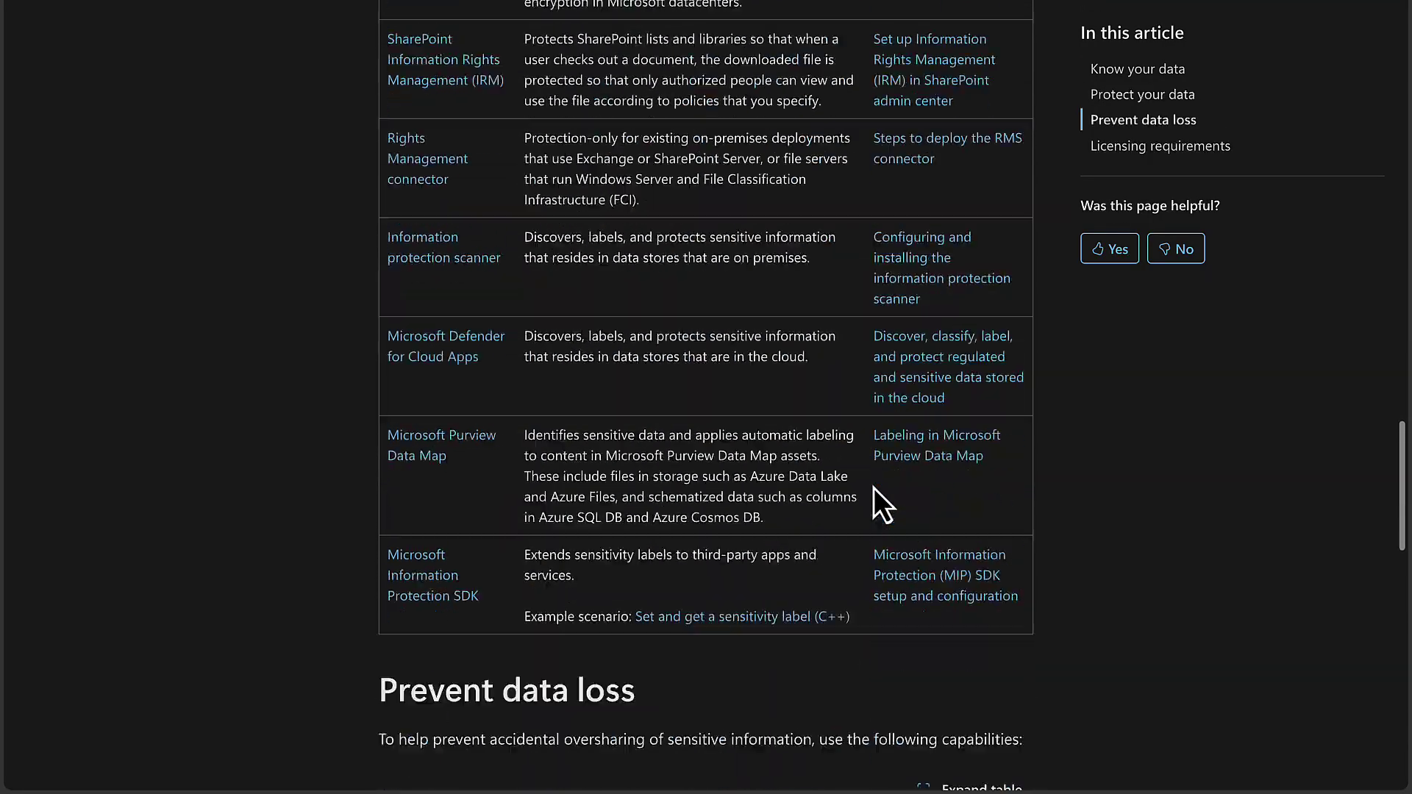
scroll(873, 487, down, 9)
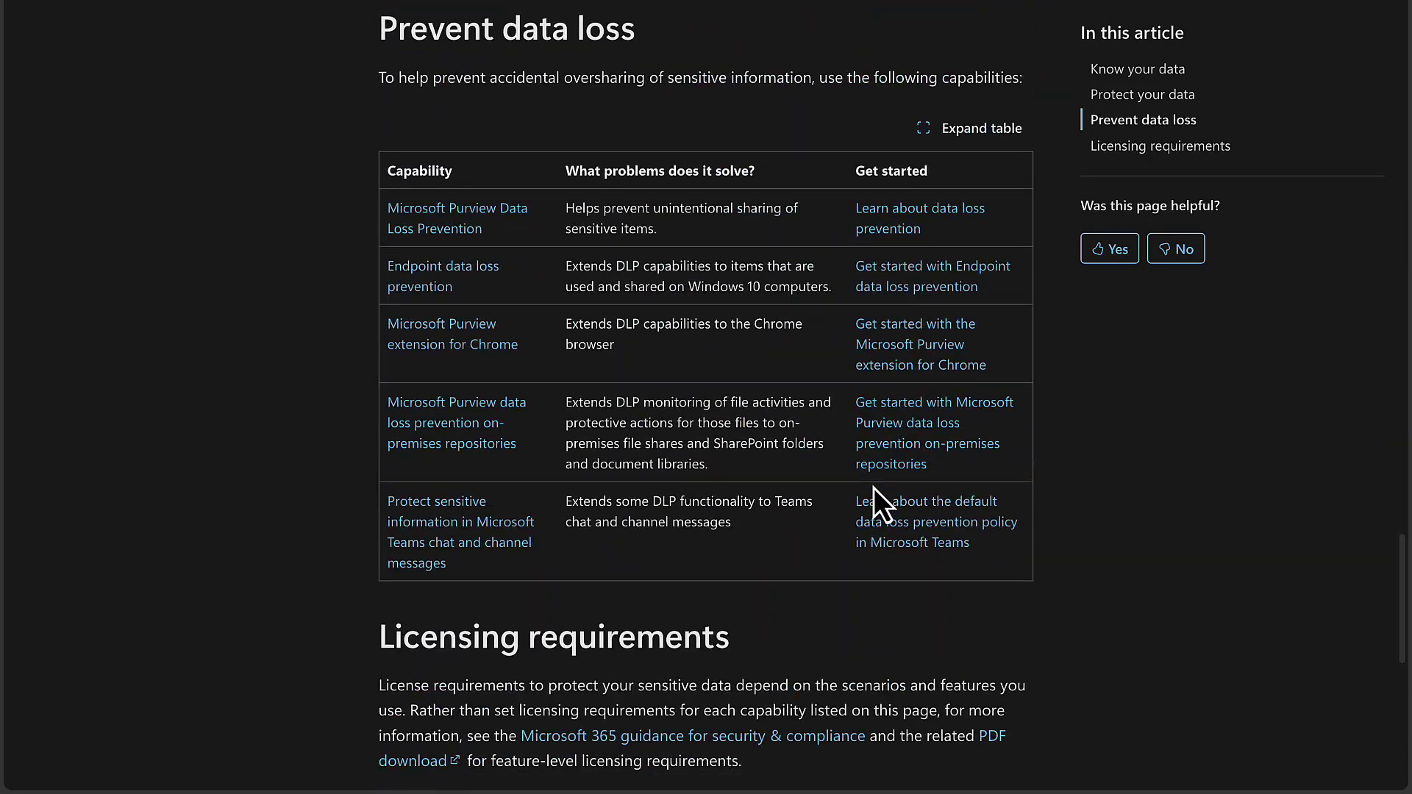
scroll(874, 488, down, 5)
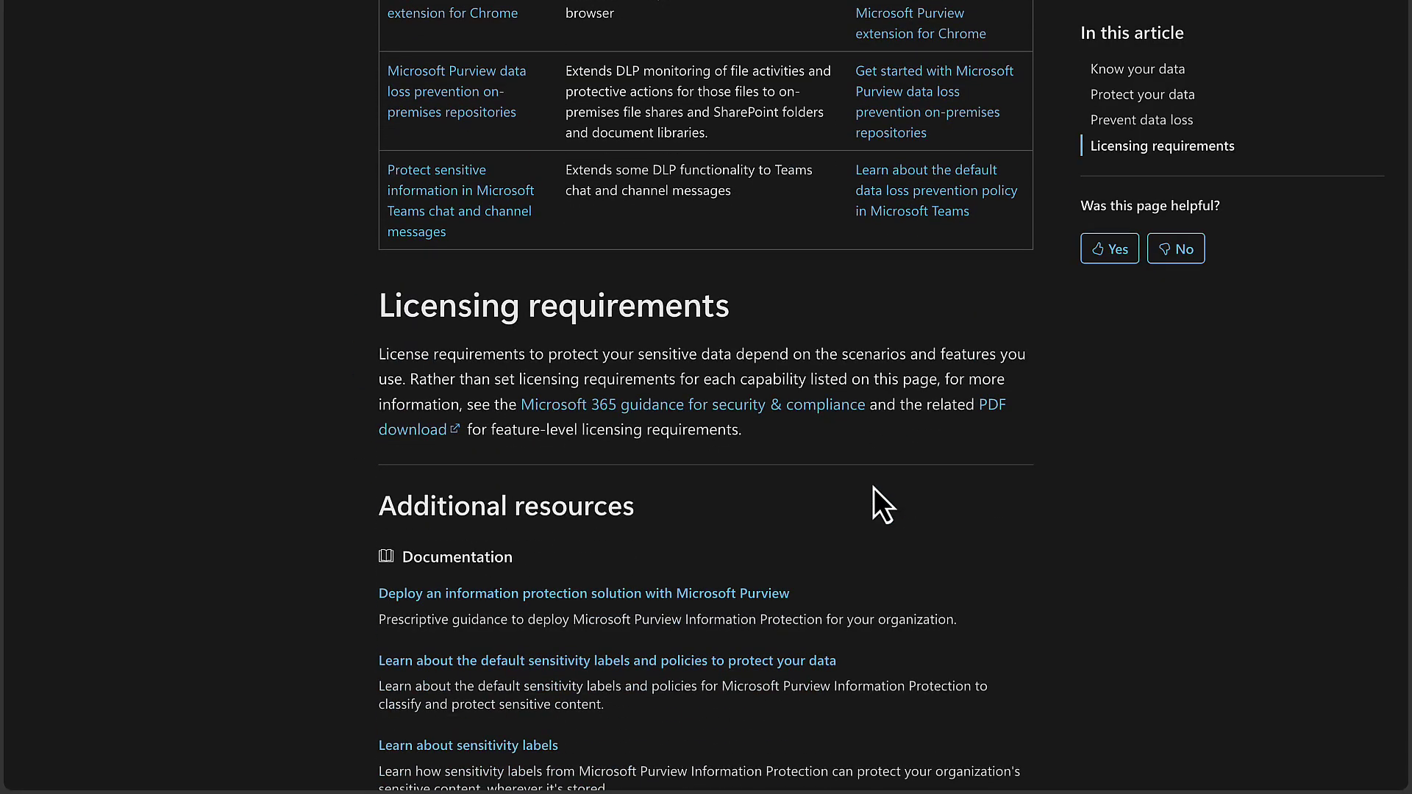
scroll(873, 488, down, 3)
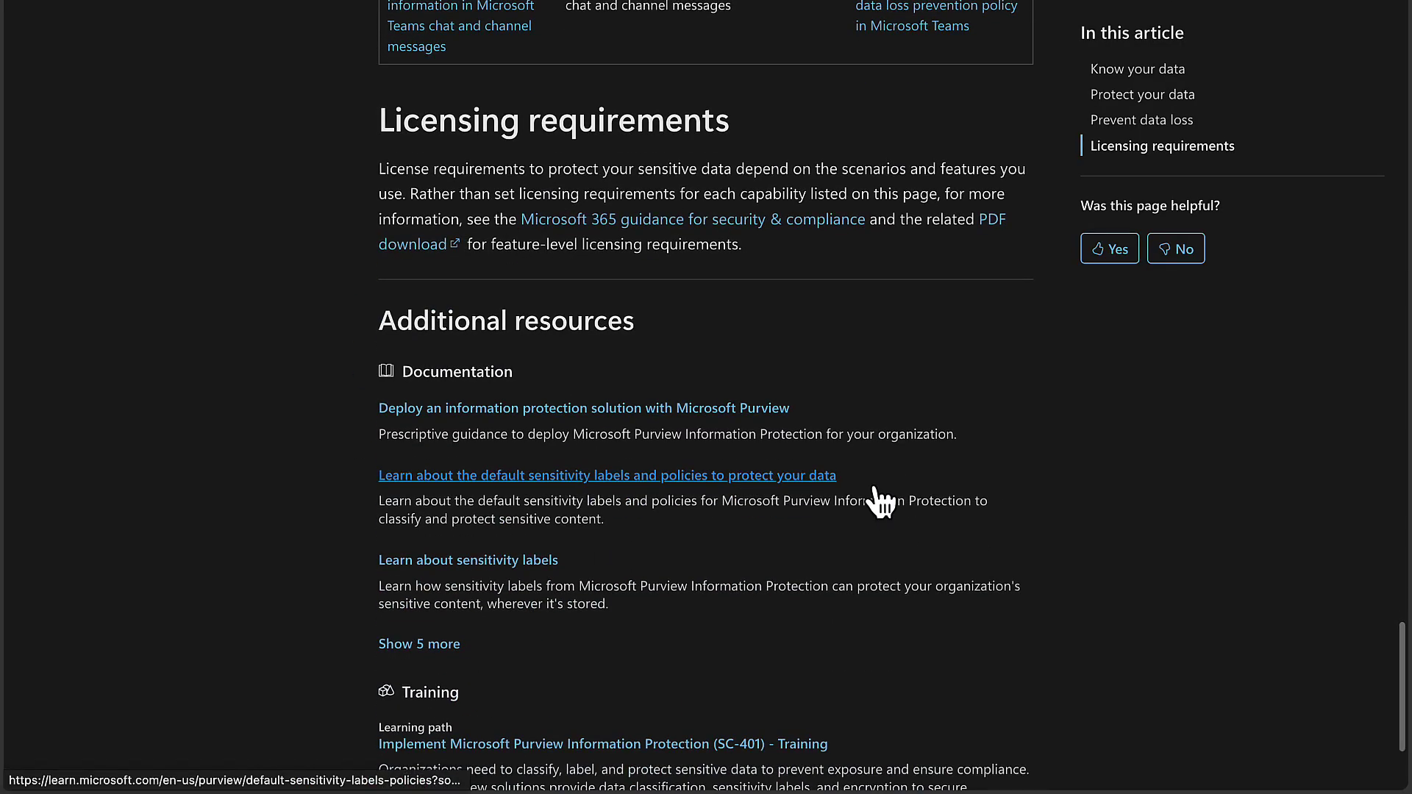
scroll(873, 487, up, 5)
scroll(878, 500, up, 9)
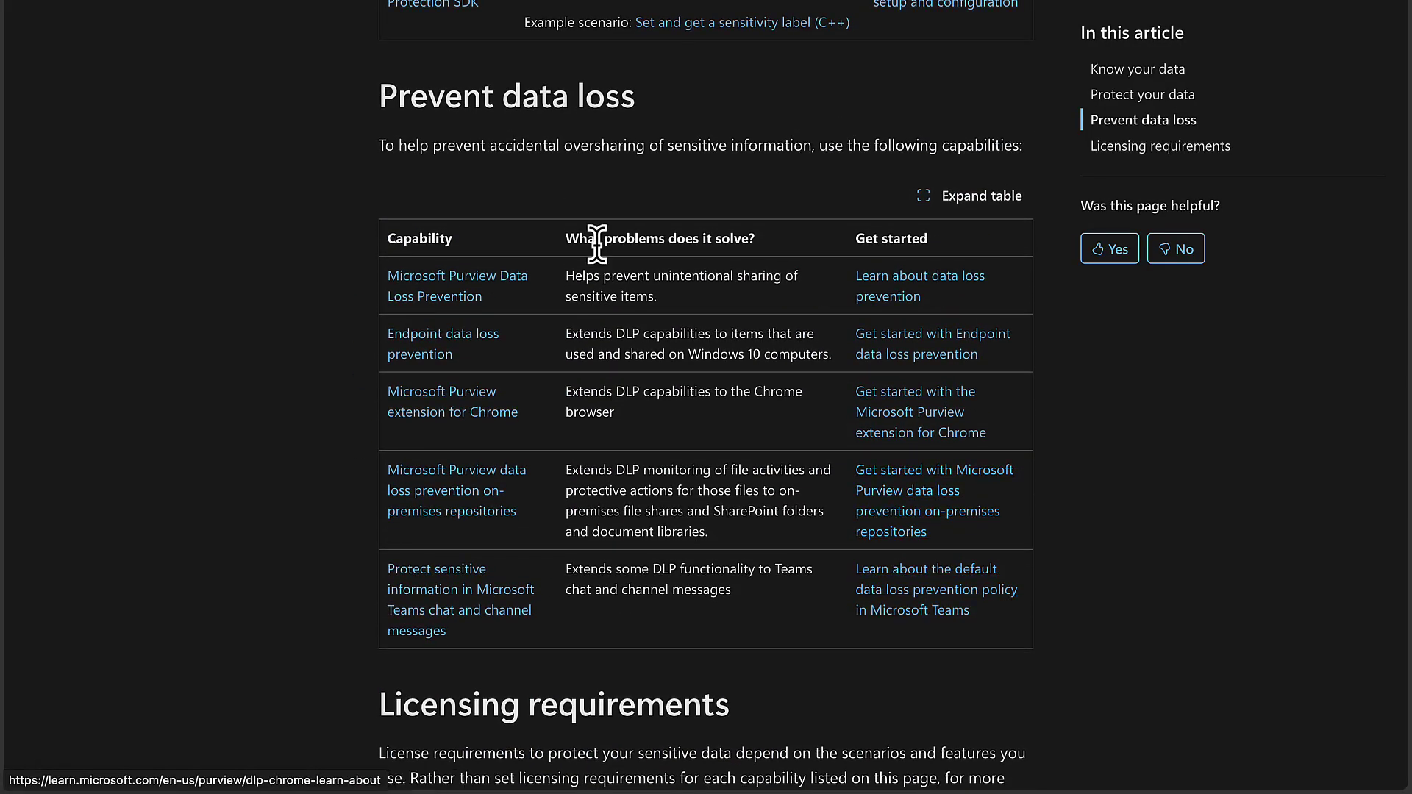
scroll(596, 243, up, 2)
scroll(683, 246, down, 11)
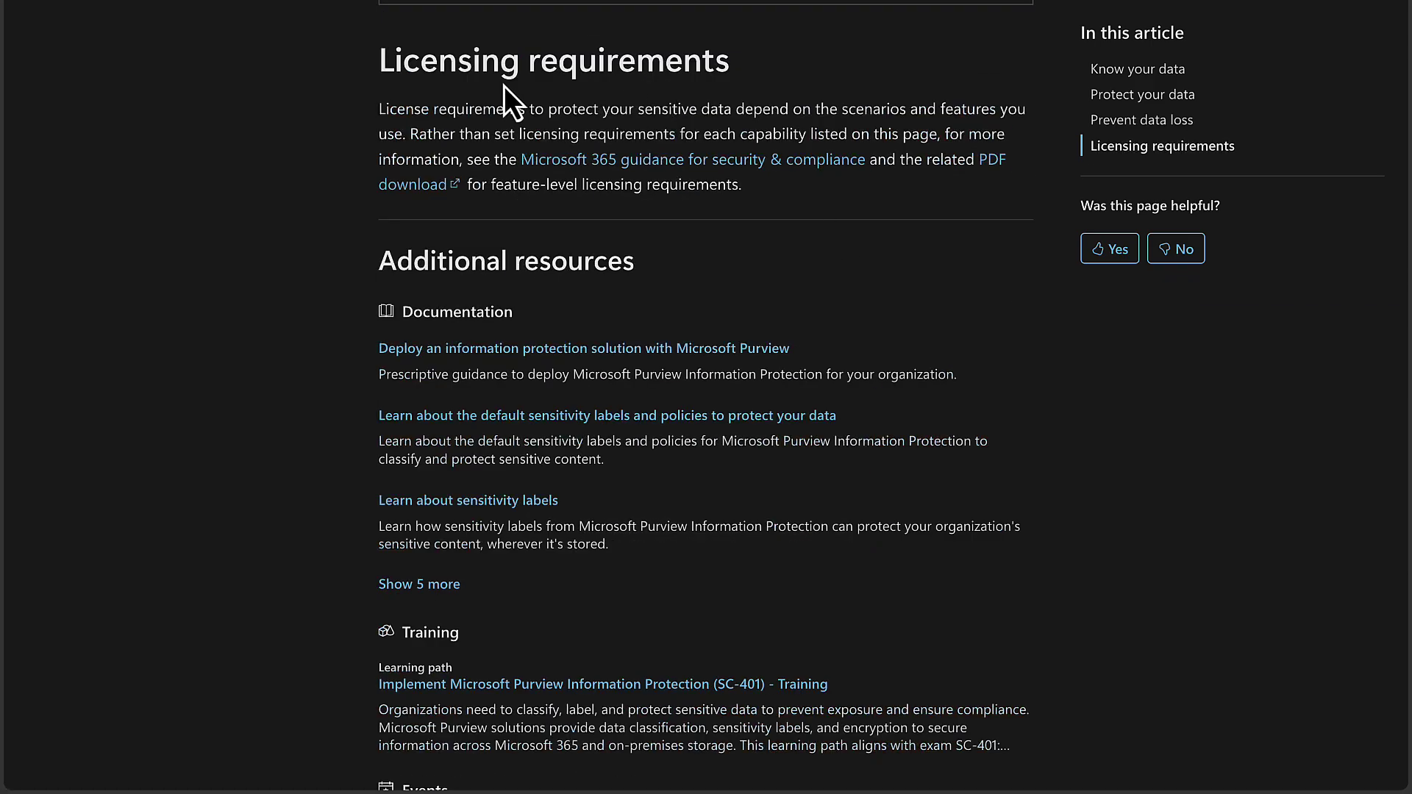